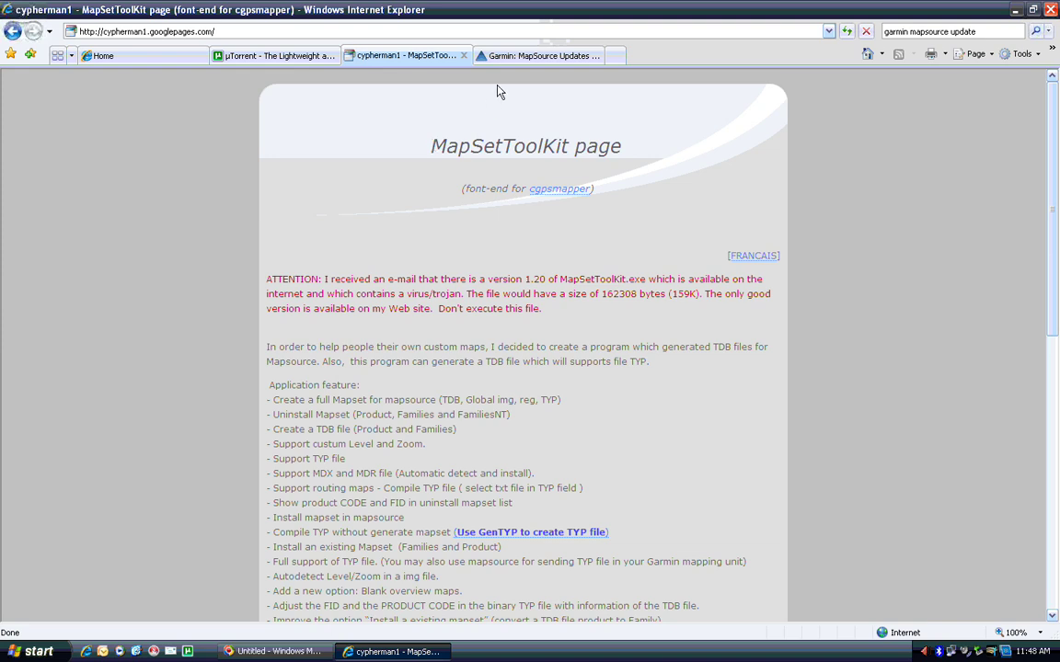
# Step: Download MapSetToolKit_v1.50.zip from the first link to the Desktop, replacing the existing copy
pyautogui.scroll(-5, 391, 247)
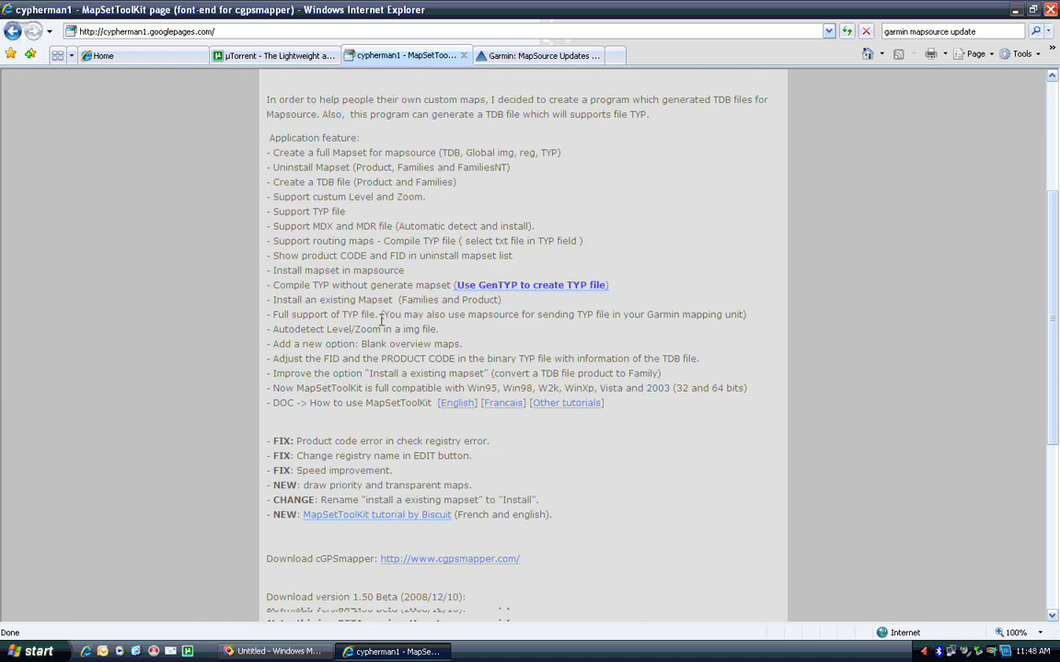
pyautogui.scroll(-7, 382, 320)
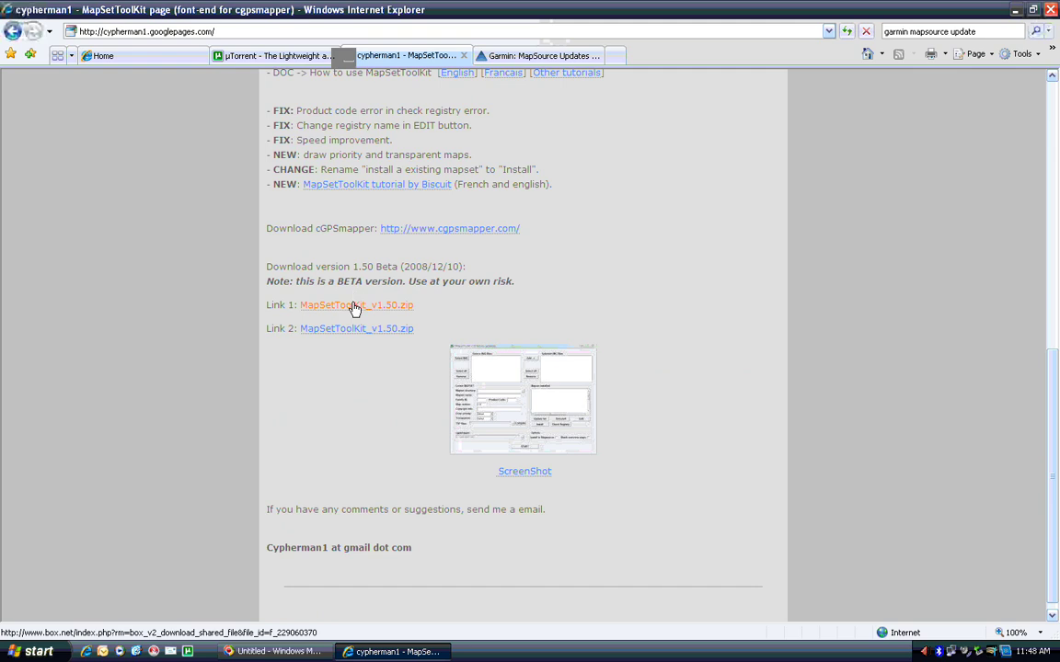
pyautogui.click(354, 306)
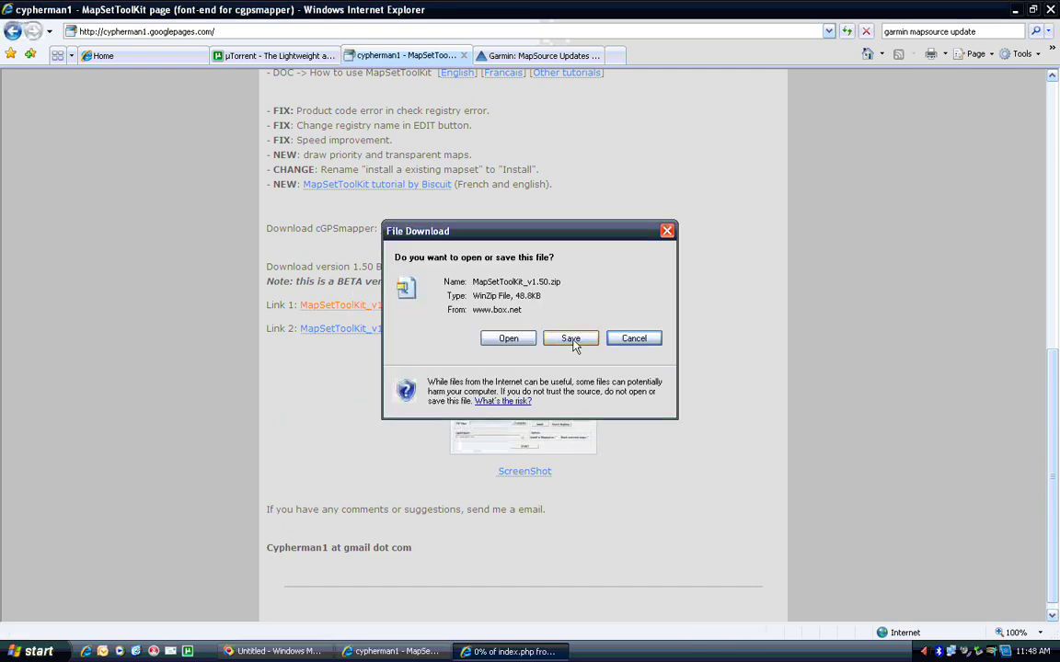
pyautogui.click(573, 339)
pyautogui.click(771, 513)
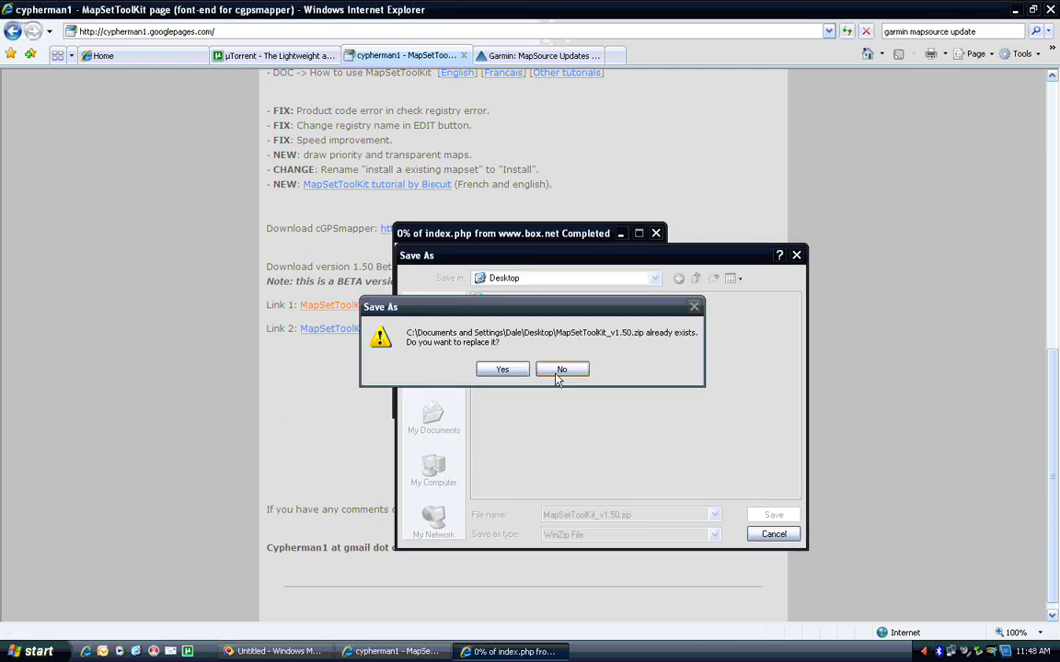
pyautogui.click(513, 371)
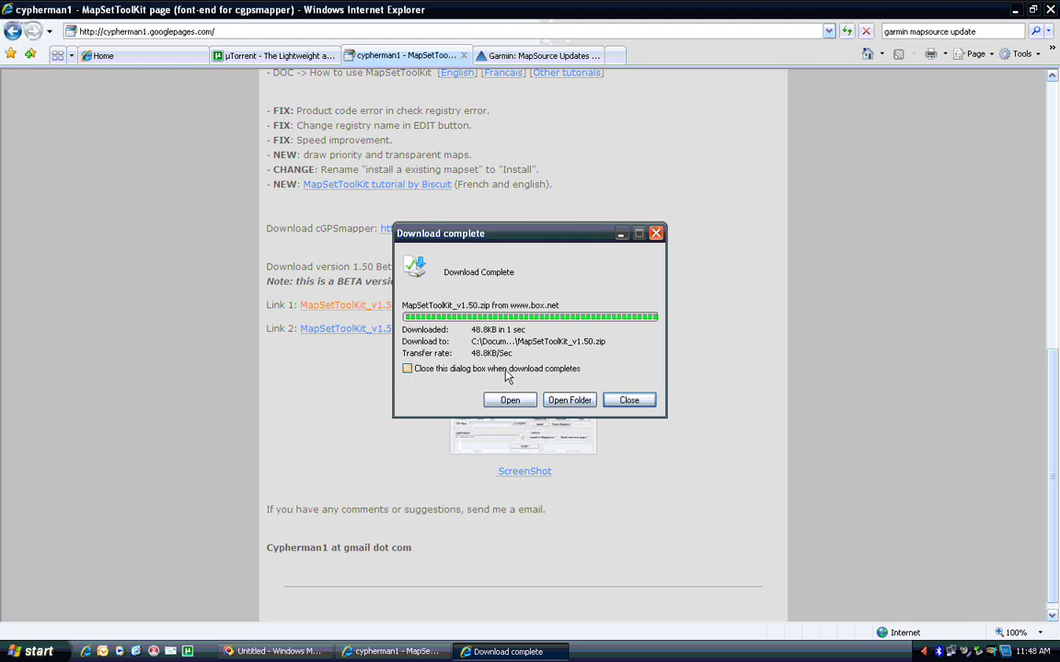
pyautogui.click(629, 399)
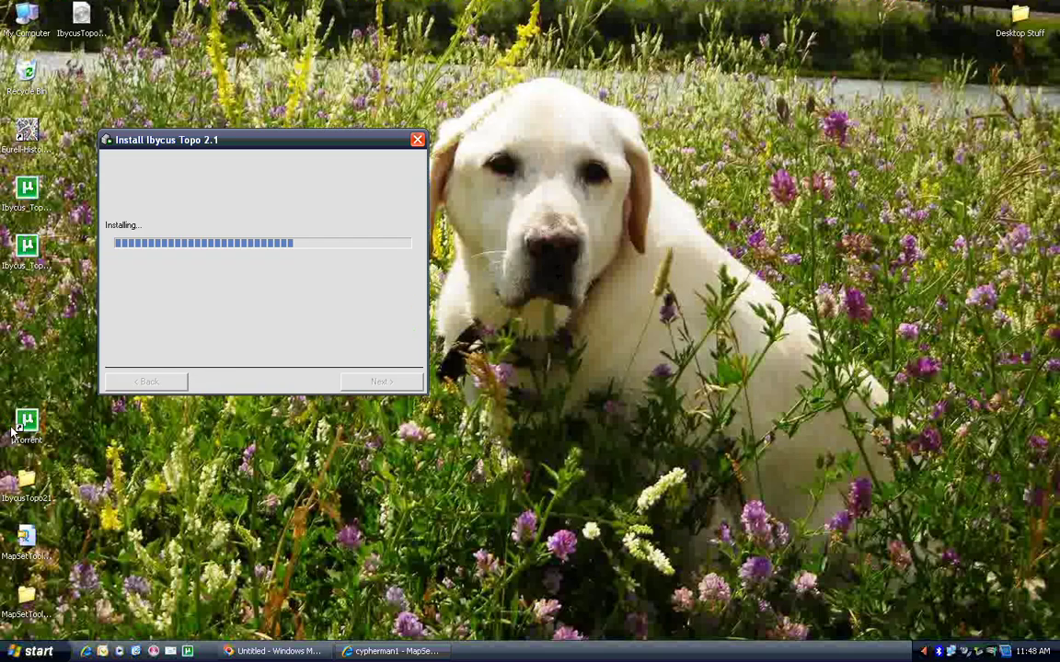
# Step: Open the MapSetToolKit_v1.50 folder on the desktop and launch MapSetToolKit.exe
pyautogui.click(32, 609)
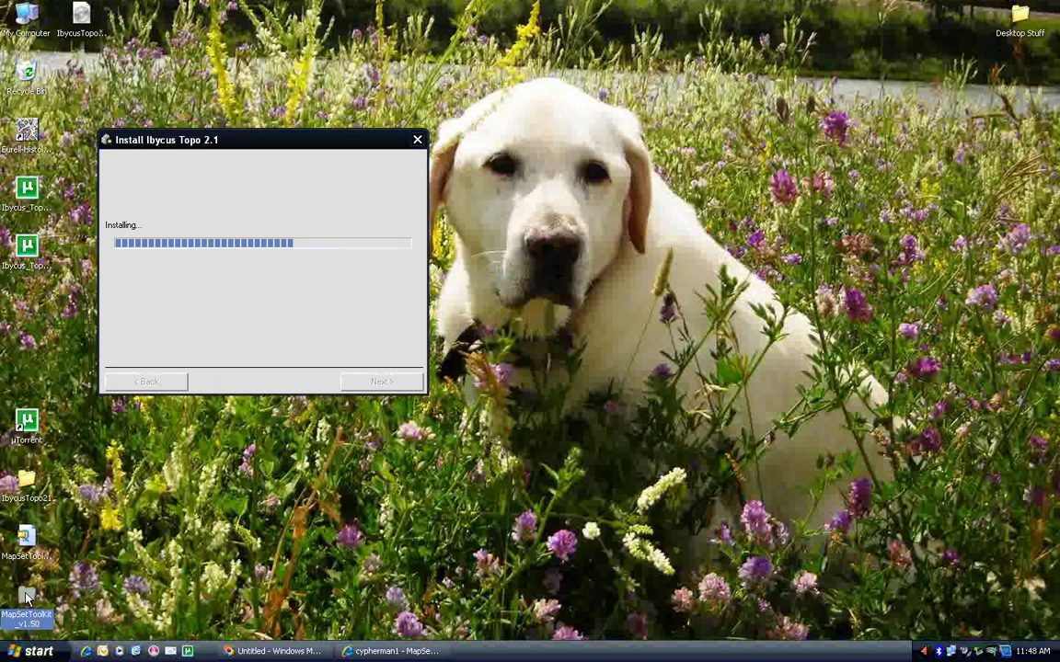
pyautogui.rightClick(28, 598)
pyautogui.click(88, 301)
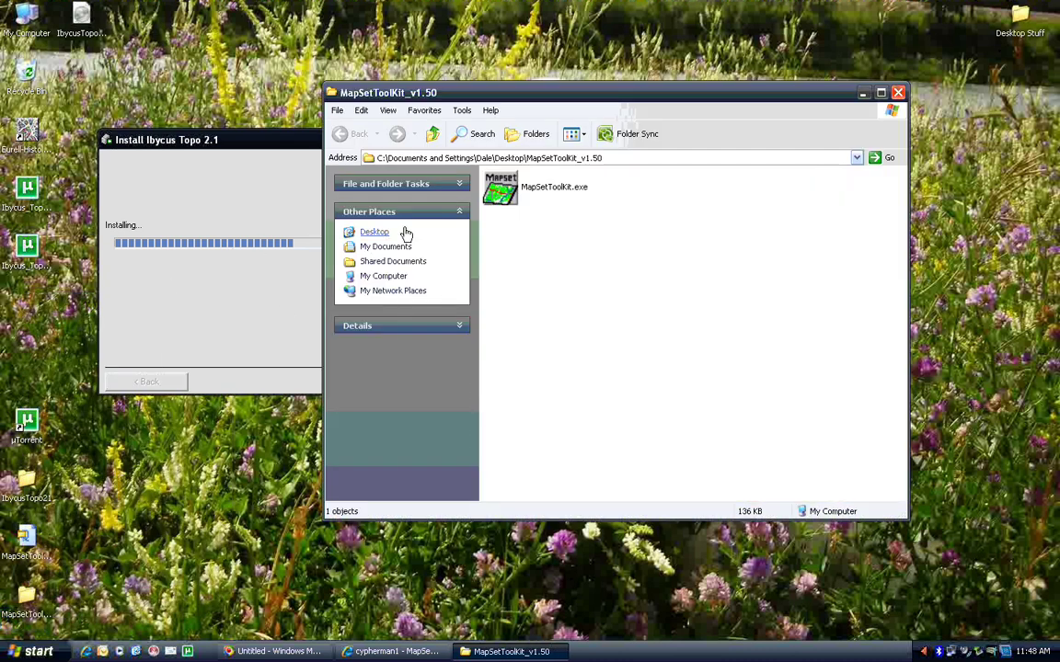
pyautogui.rightClick(517, 189)
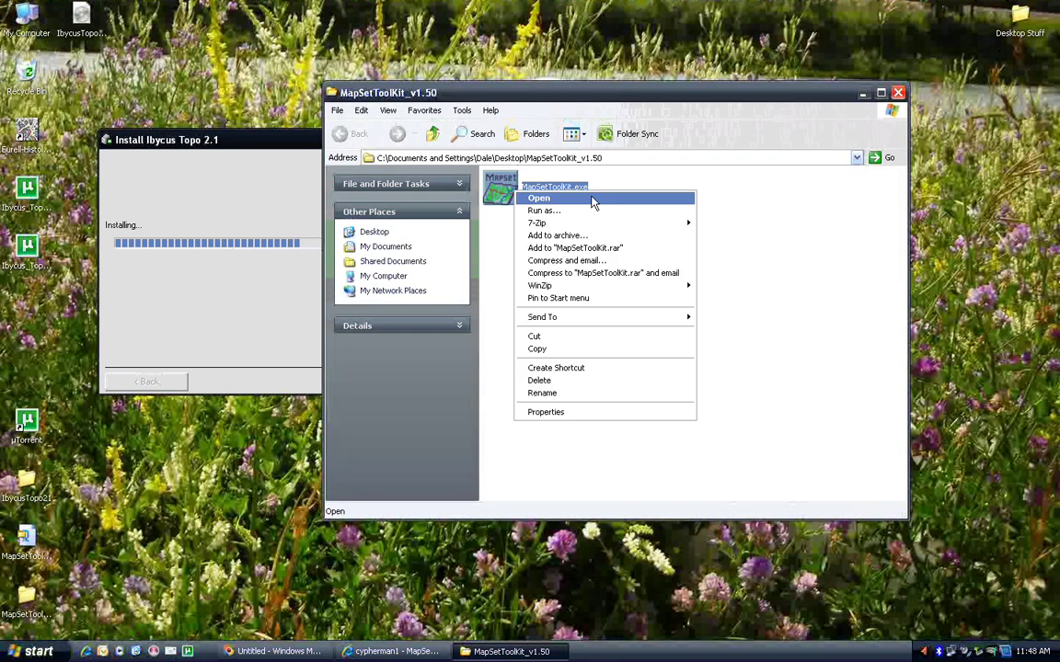
pyautogui.click(592, 200)
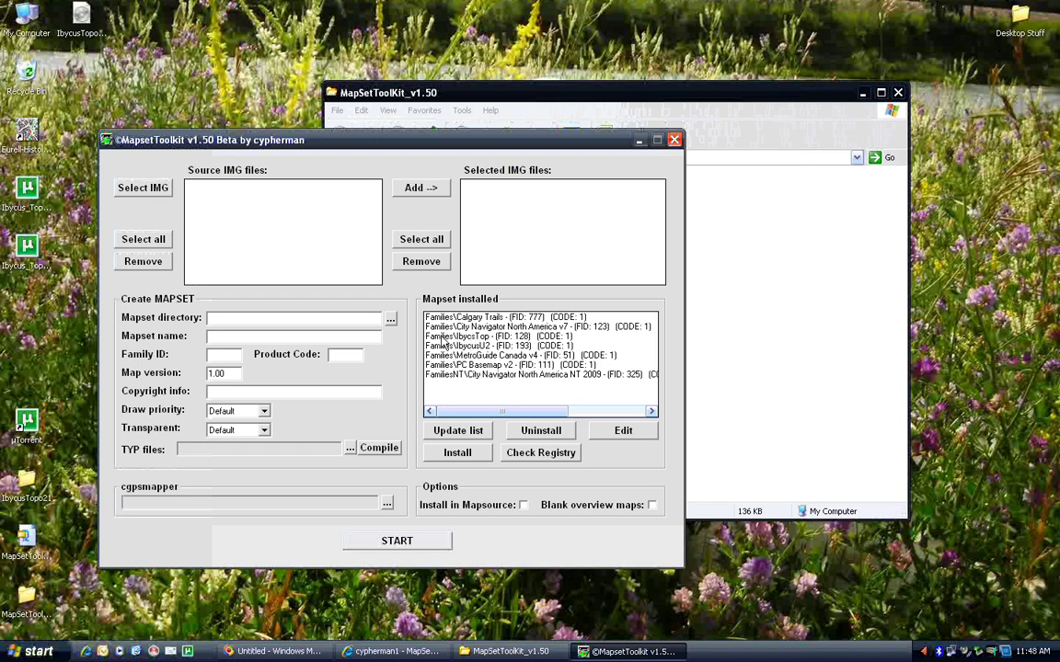
pyautogui.click(442, 336)
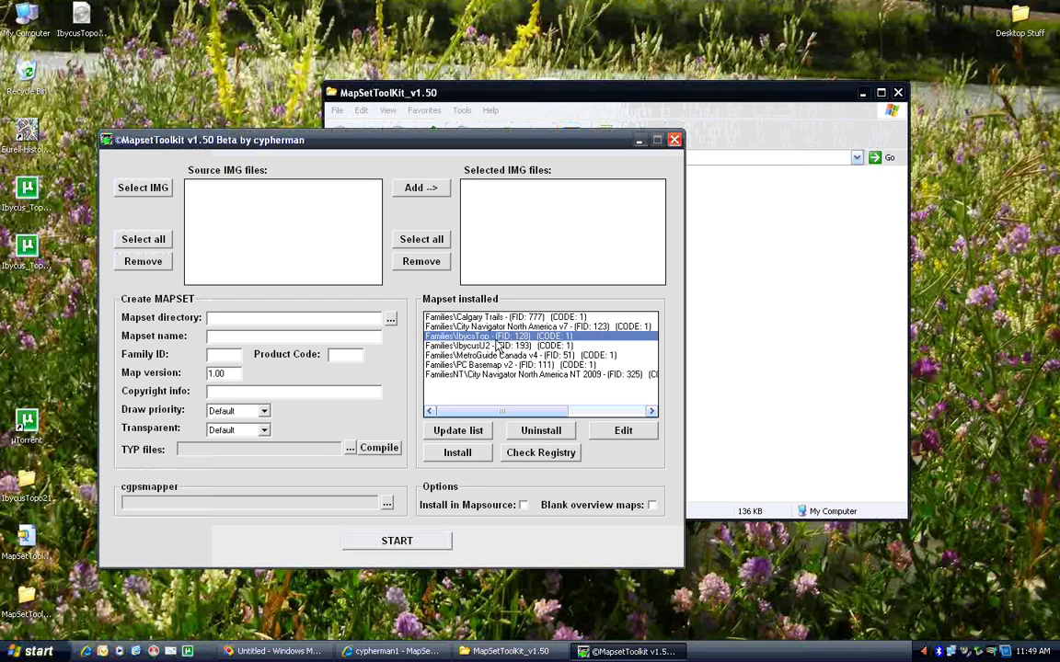
pyautogui.click(523, 432)
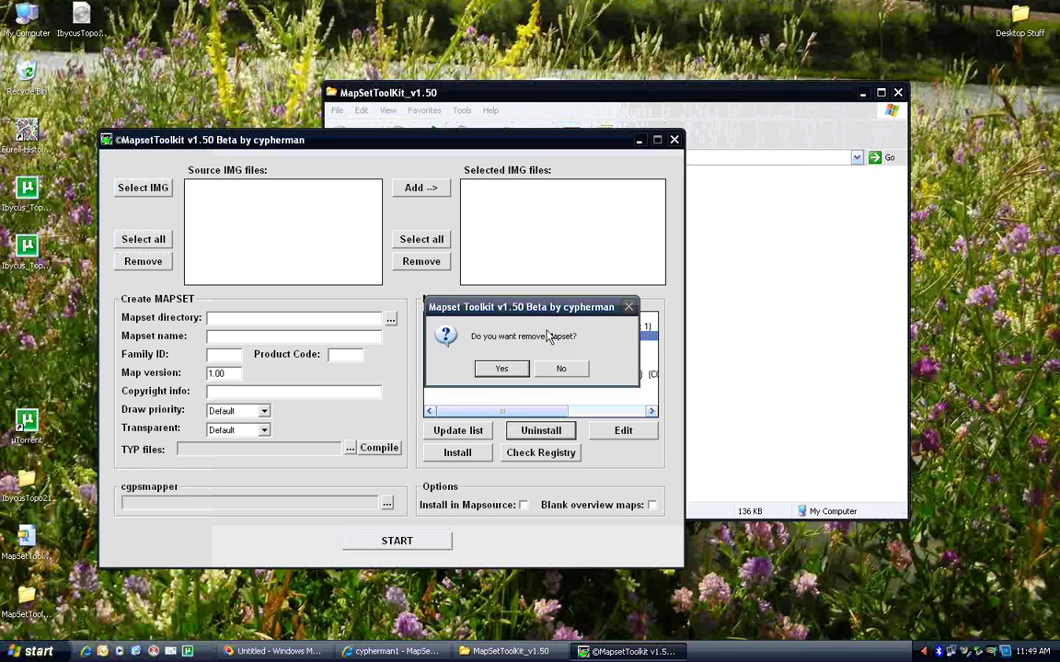
pyautogui.click(558, 368)
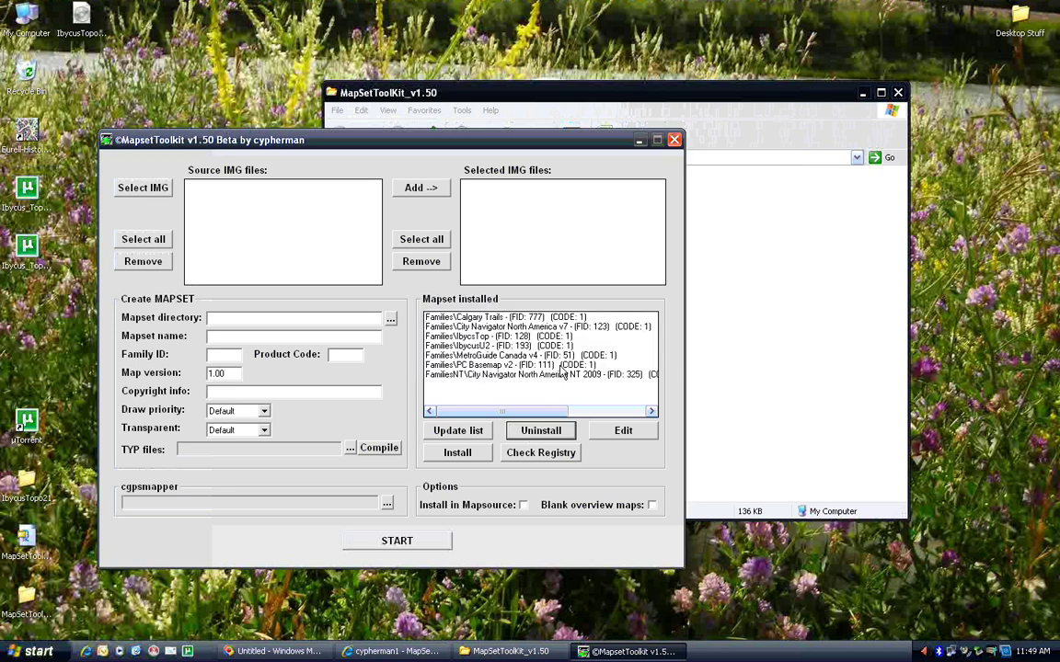
# Step: Run the registry check on the installed mapsets, review the status of the records and close the report
pyautogui.click(520, 453)
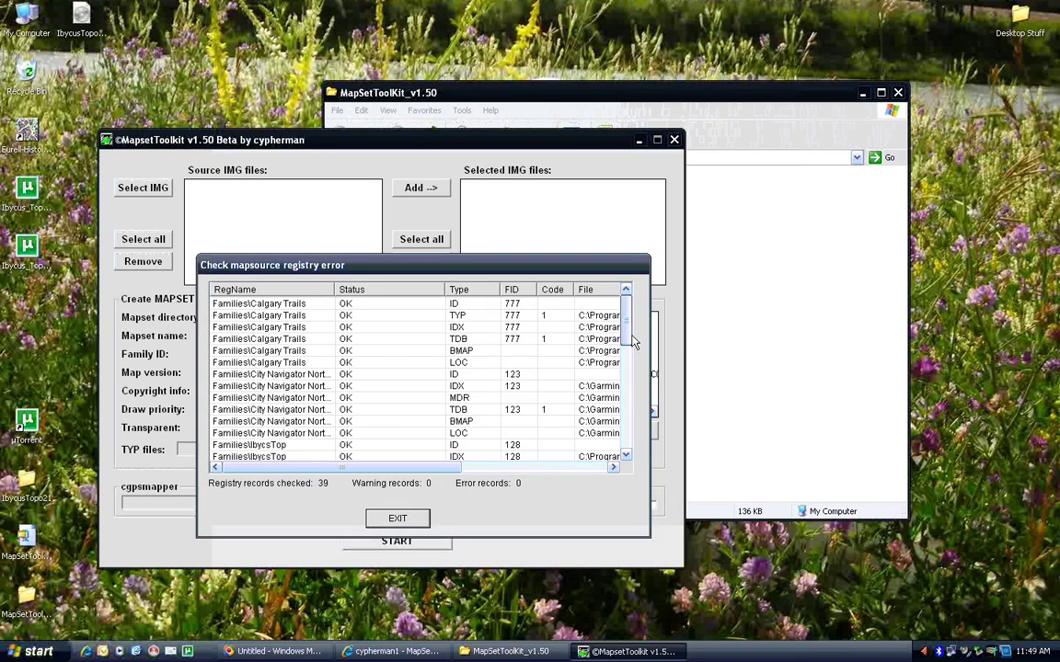
pyautogui.moveTo(627, 343)
pyautogui.mouseDown()
pyautogui.moveTo(627, 460)
pyautogui.moveTo(622, 339)
pyautogui.mouseUp()
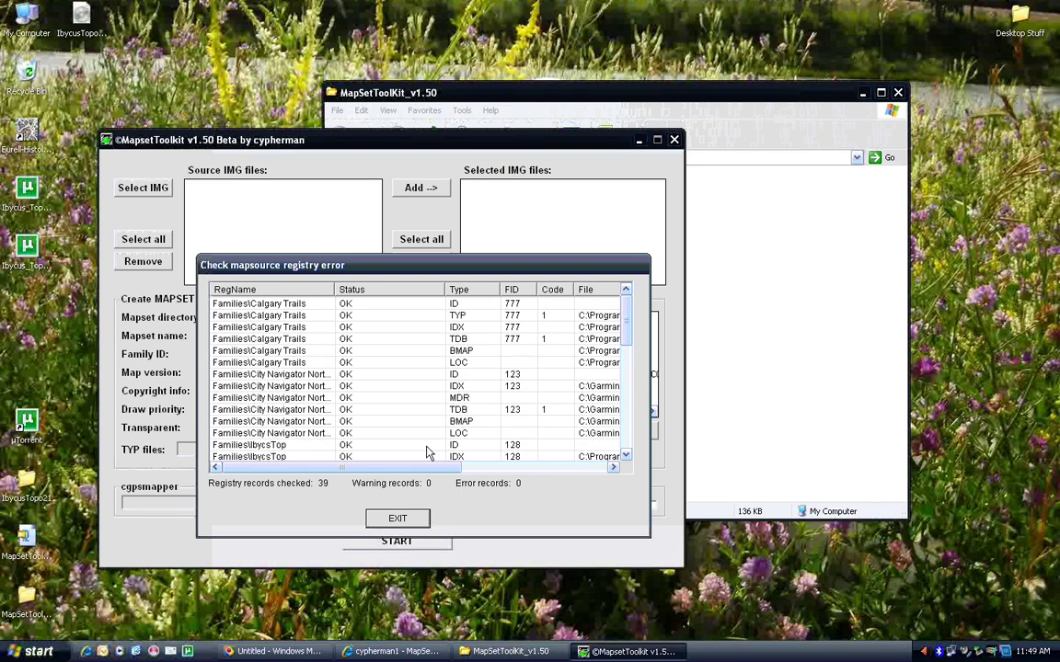
pyautogui.click(396, 519)
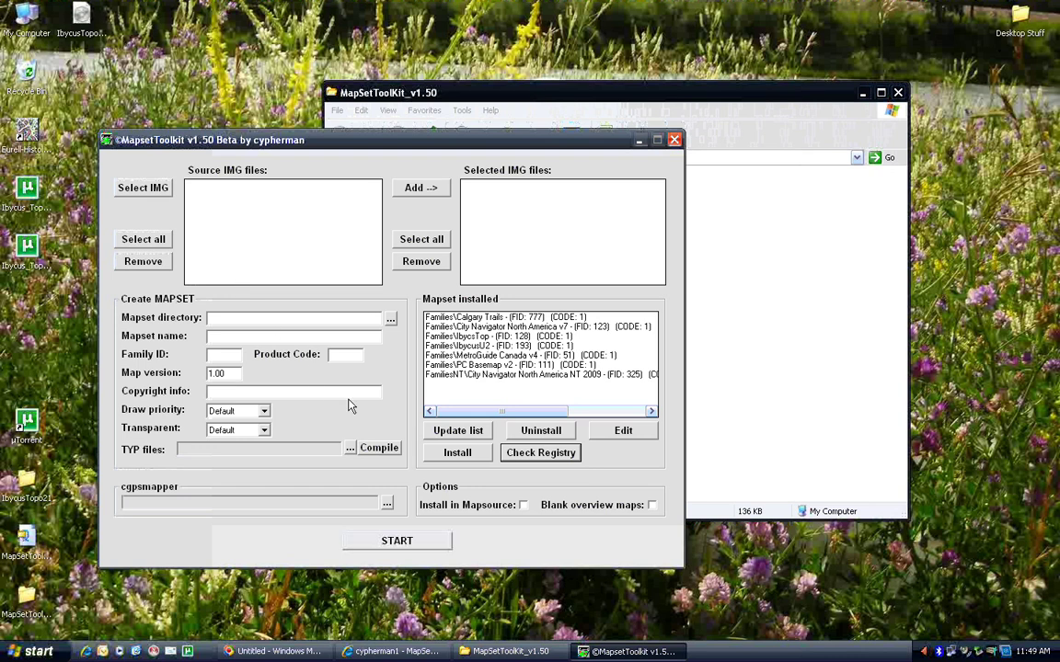
# Step: Exit MapsetToolkit and close the MapSetToolKit_v1.50 folder window
pyautogui.click(674, 140)
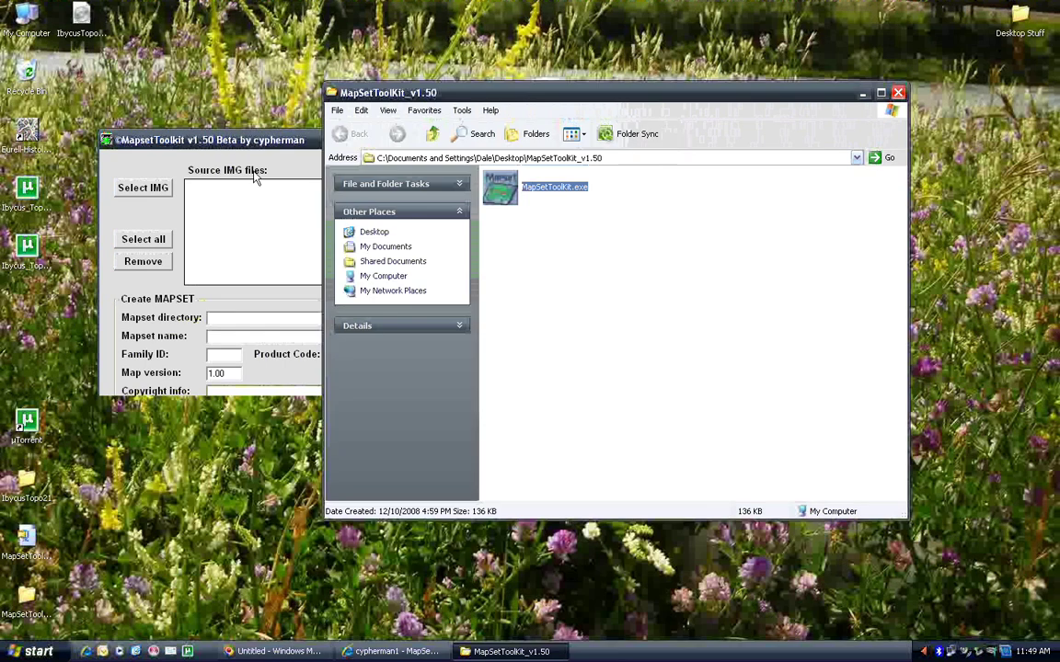
pyautogui.moveTo(354, 88); pyautogui.dragTo(615, 86)
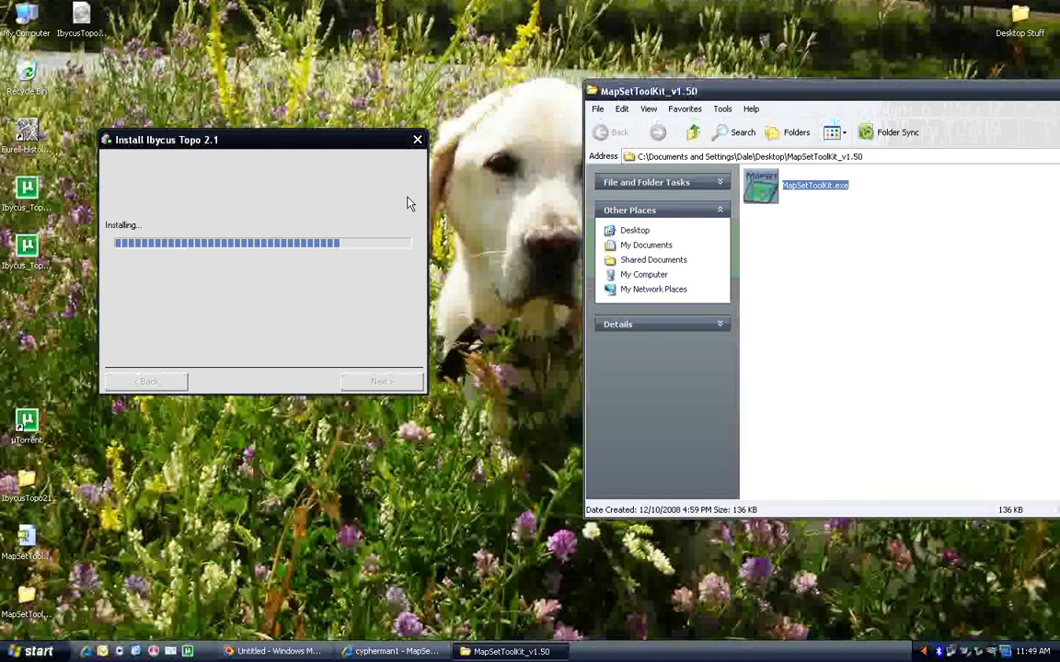
pyautogui.click(591, 96)
pyautogui.click(615, 175)
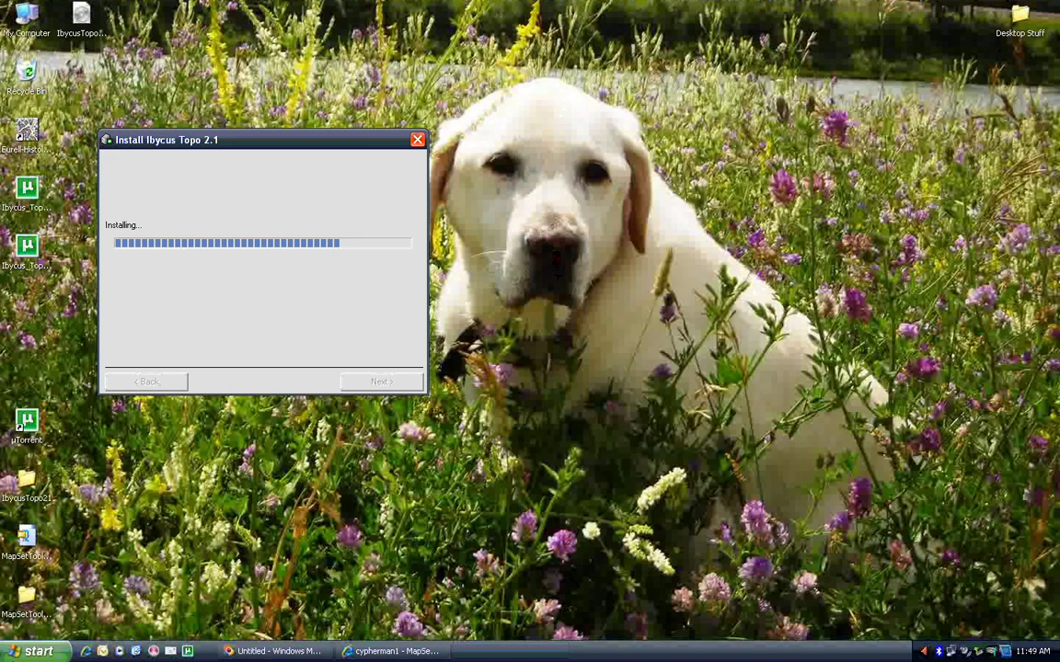
# Step: Launch MapSource and switch the displayed map product to PC Basemap
pyautogui.click(35, 652)
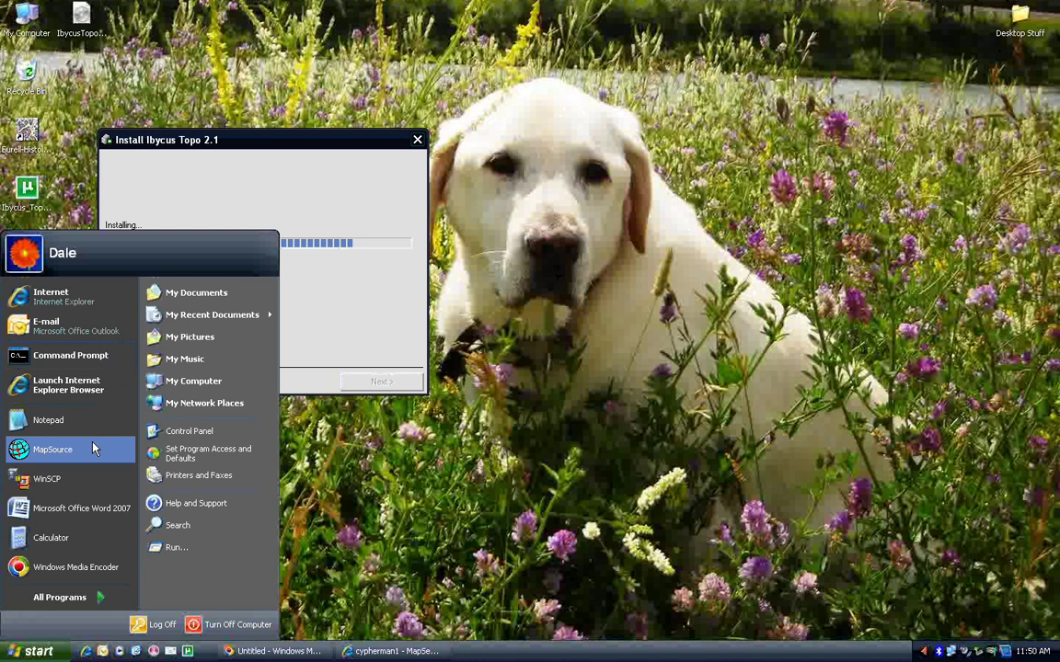
pyautogui.click(64, 448)
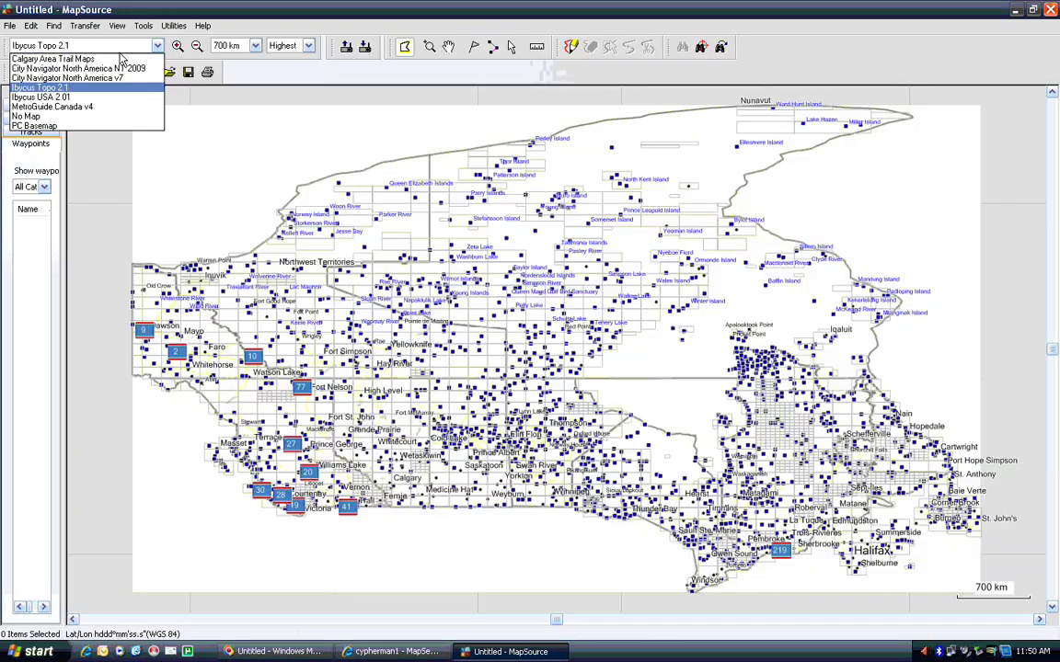
pyautogui.click(89, 128)
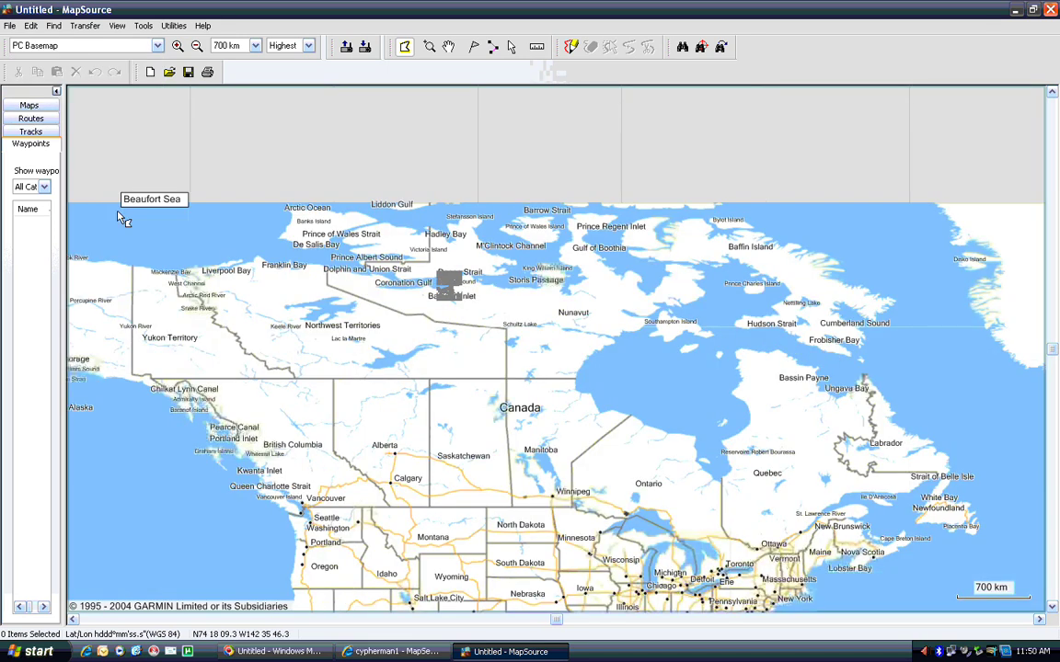
# Step: Zoom out to the world map, then zoom in on Calgary to examine the basemap's level of detail
pyautogui.scroll(-3, 119, 217)
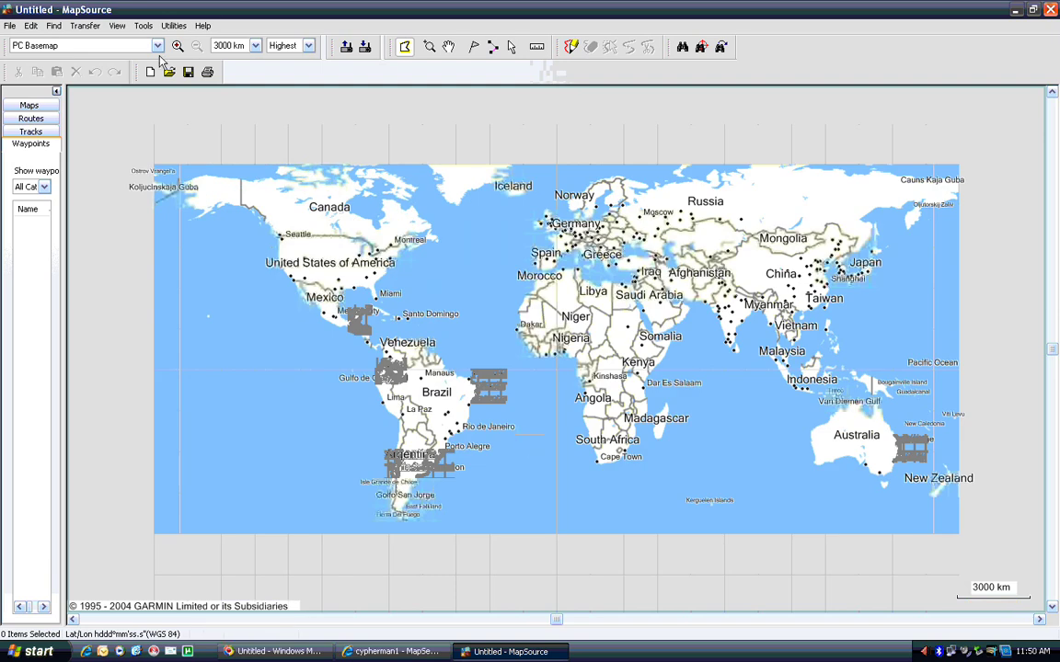
pyautogui.click(429, 46)
pyautogui.moveTo(261, 190); pyautogui.dragTo(329, 243)
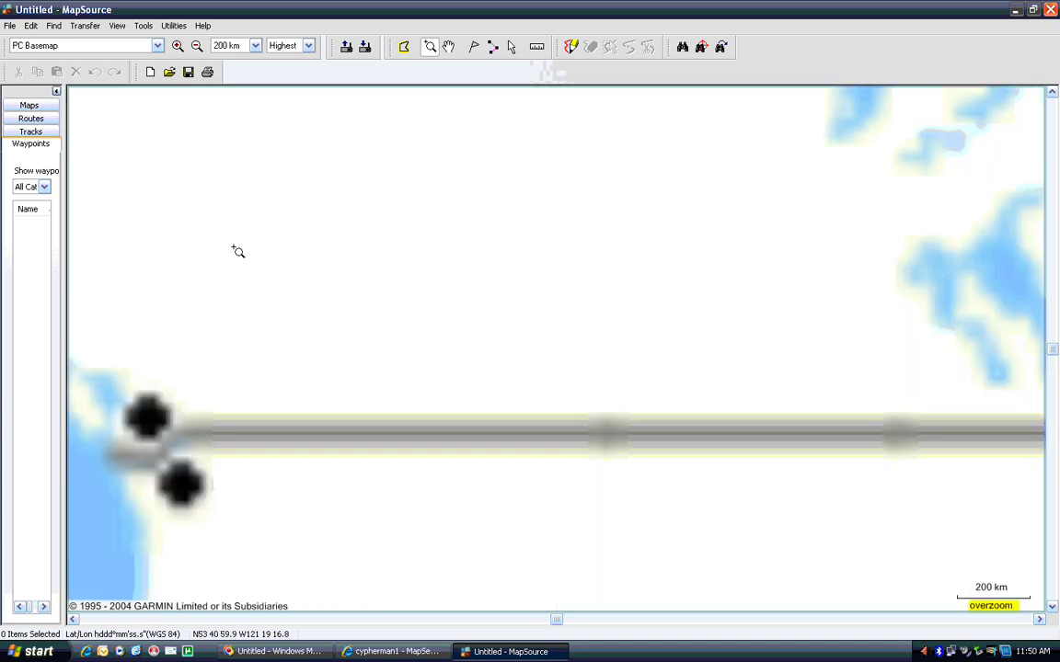
pyautogui.moveTo(410, 241); pyautogui.dragTo(528, 393)
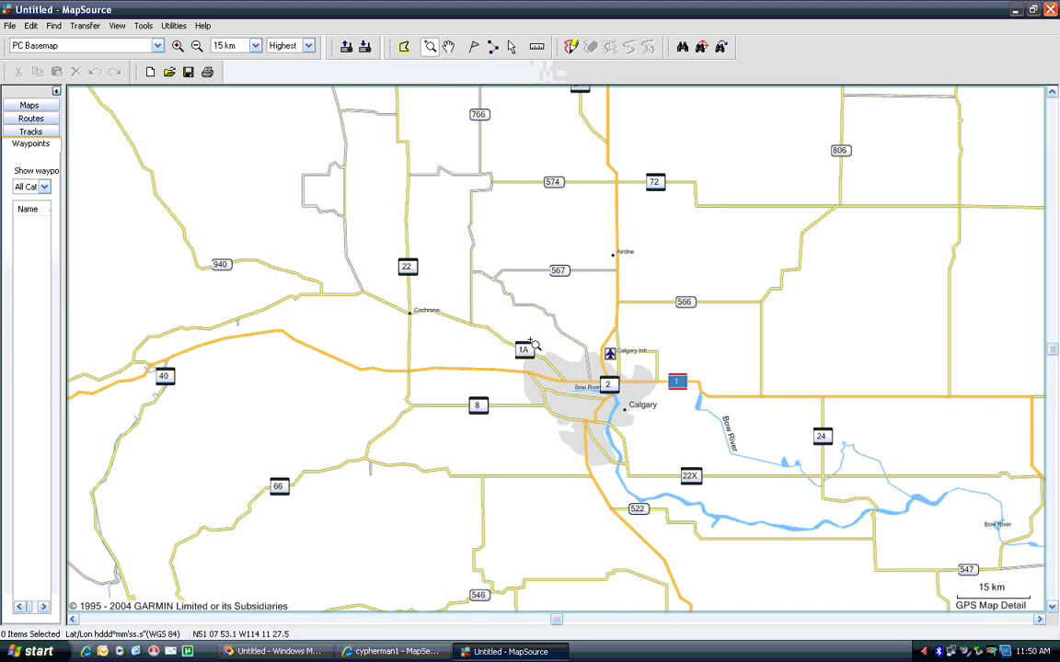
pyautogui.moveTo(494, 310); pyautogui.dragTo(647, 481)
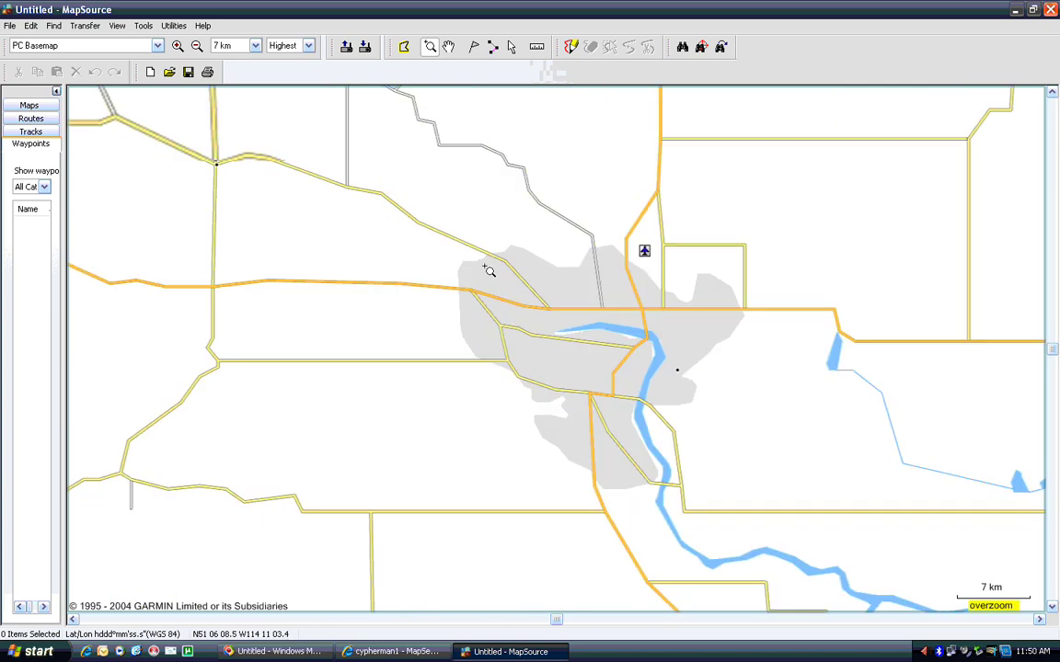
pyautogui.click(610, 395)
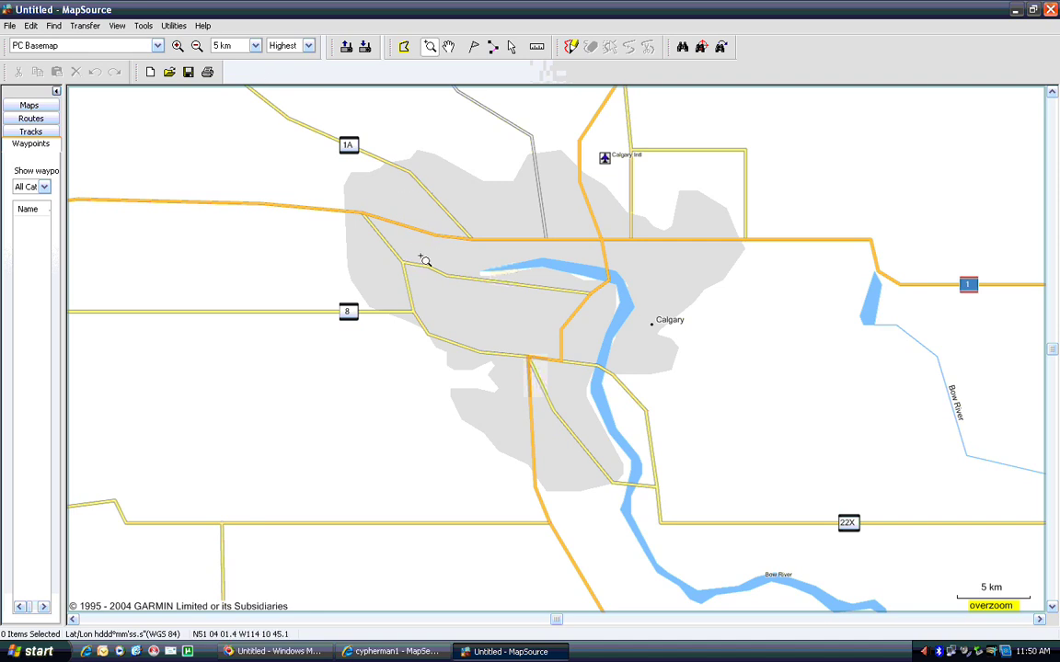
pyautogui.moveTo(303, 220); pyautogui.dragTo(705, 489)
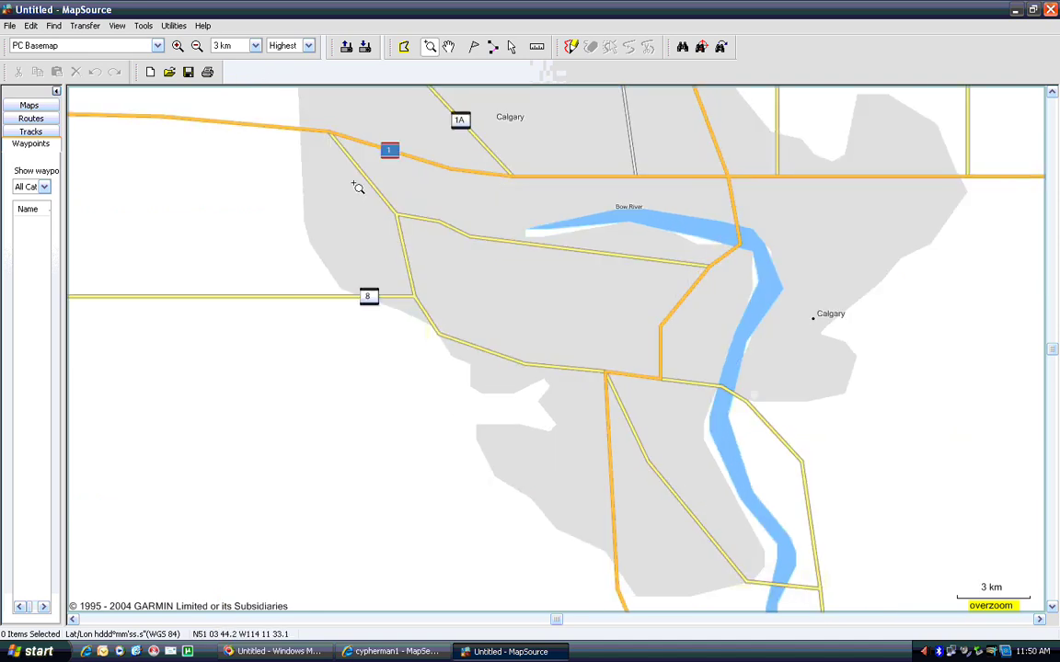
# Step: Switch the map product to MetroGuide Canada v4 and examine the street detail around Calgary's Glenmore Reservoir
pyautogui.click(138, 48)
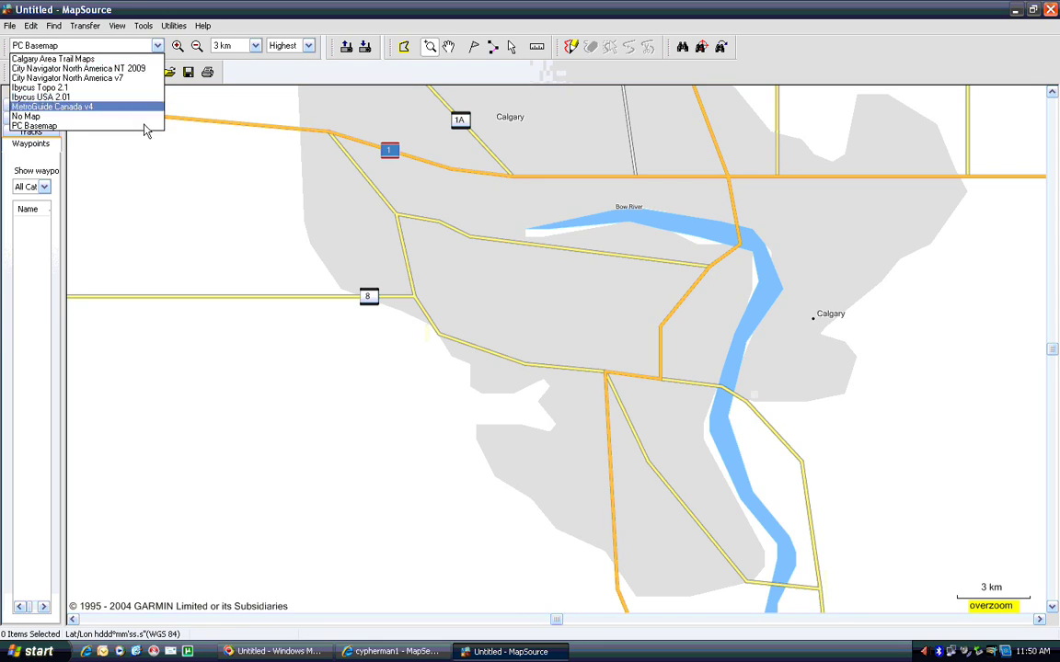
pyautogui.click(128, 108)
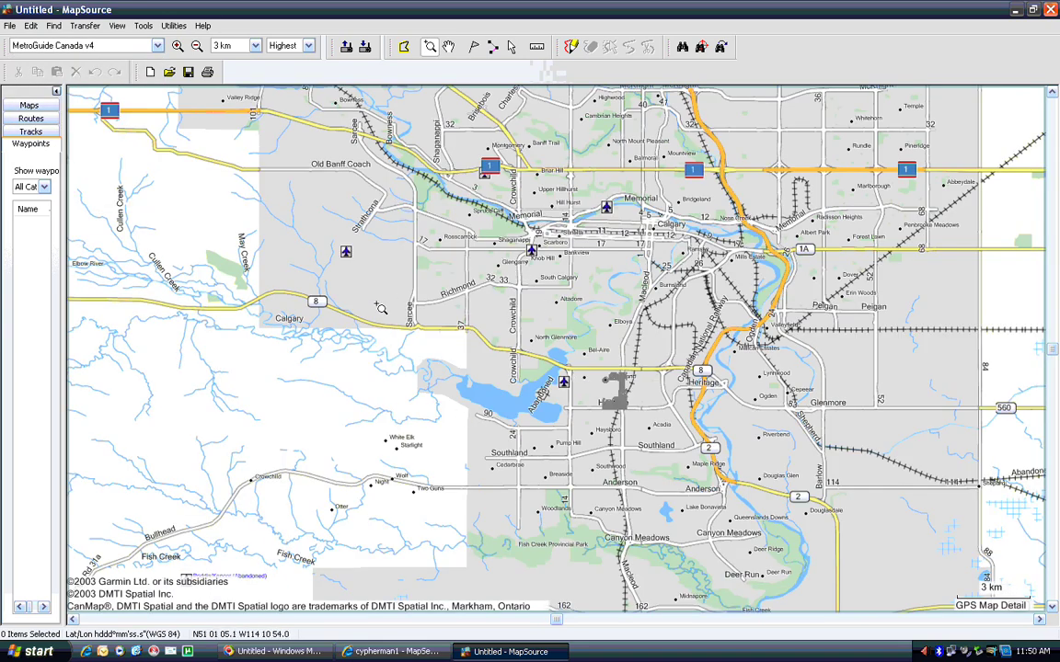
pyautogui.moveTo(376, 304); pyautogui.dragTo(641, 462)
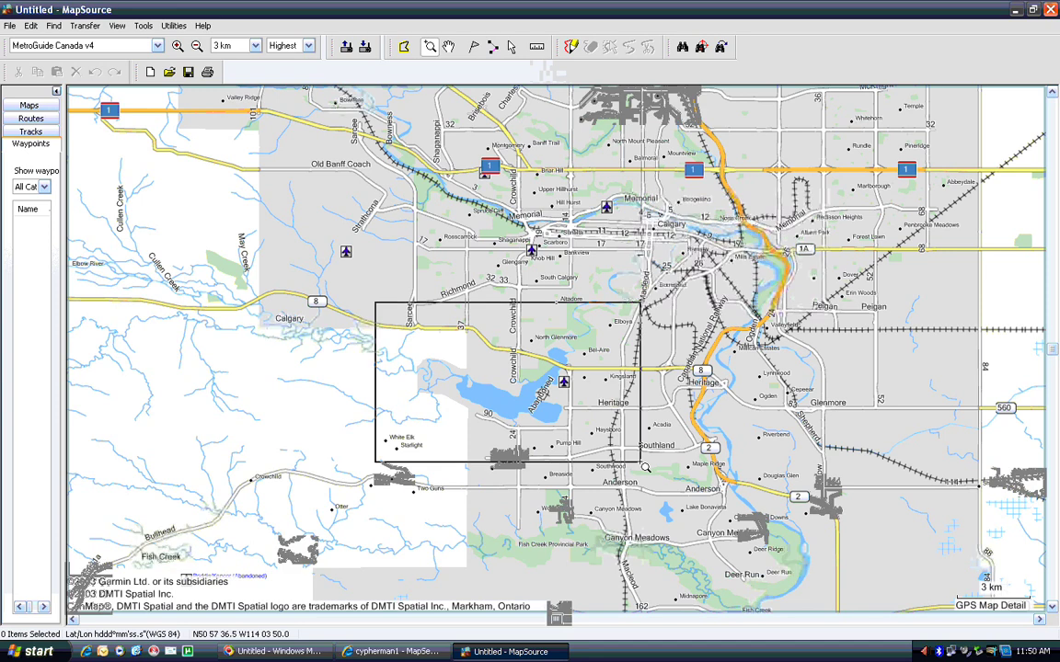
pyautogui.moveTo(641, 462); pyautogui.dragTo(642, 462)
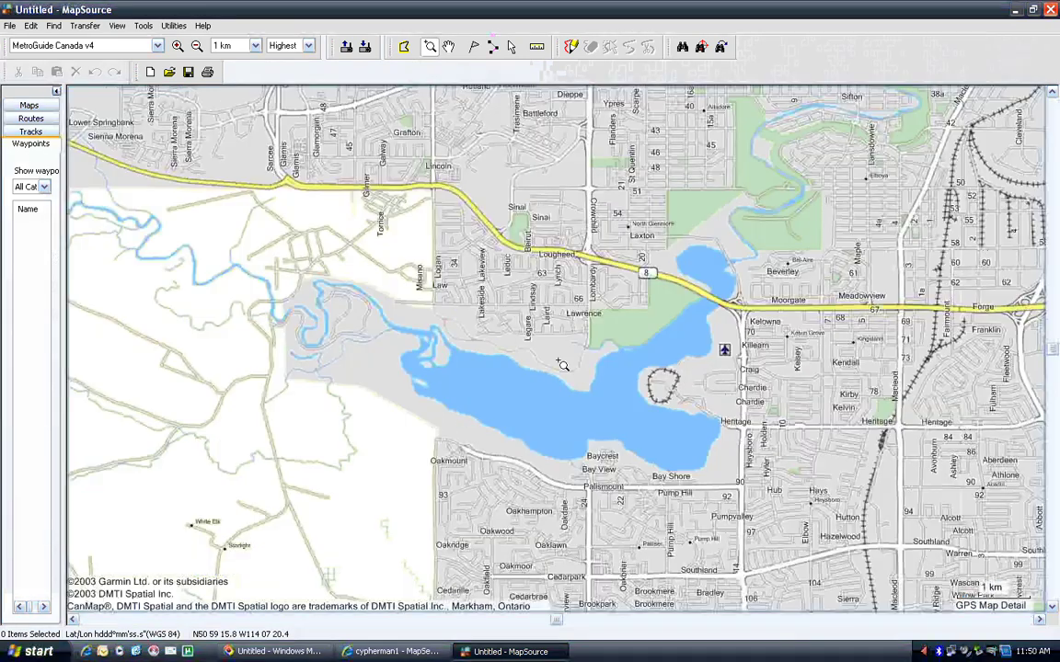
pyautogui.moveTo(541, 304); pyautogui.dragTo(707, 391)
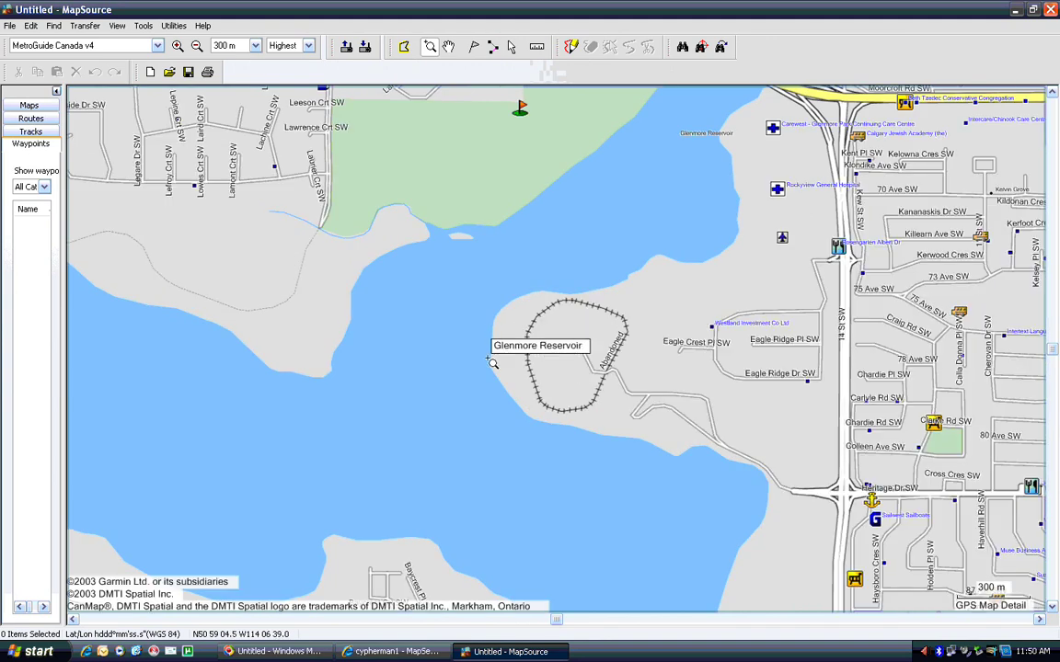
pyautogui.scroll(-1, 427, 367)
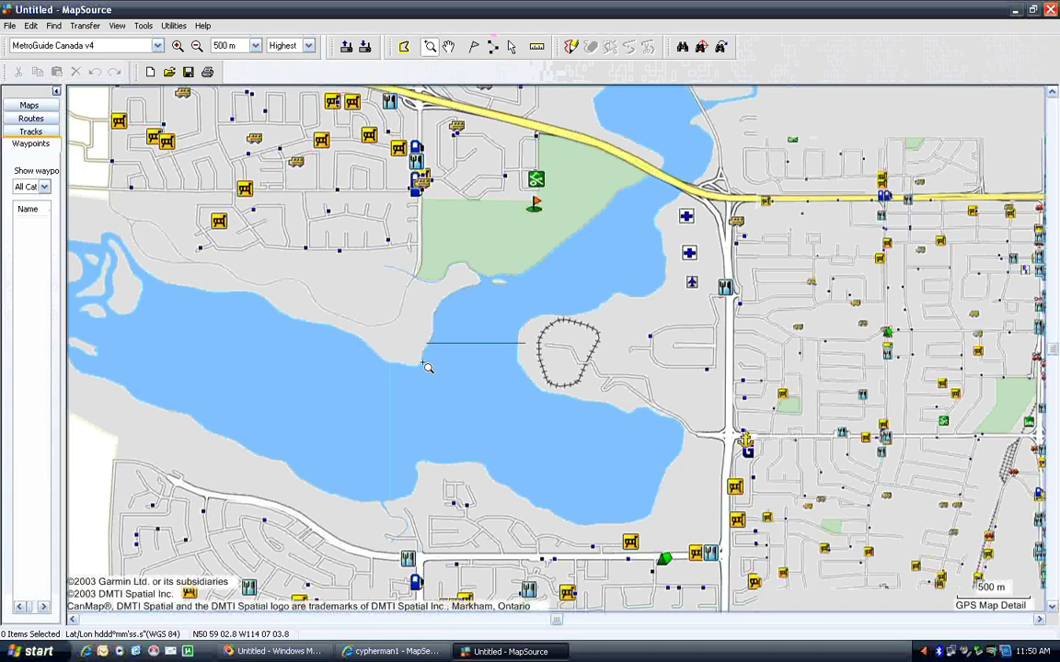
pyautogui.scroll(-1, 427, 367)
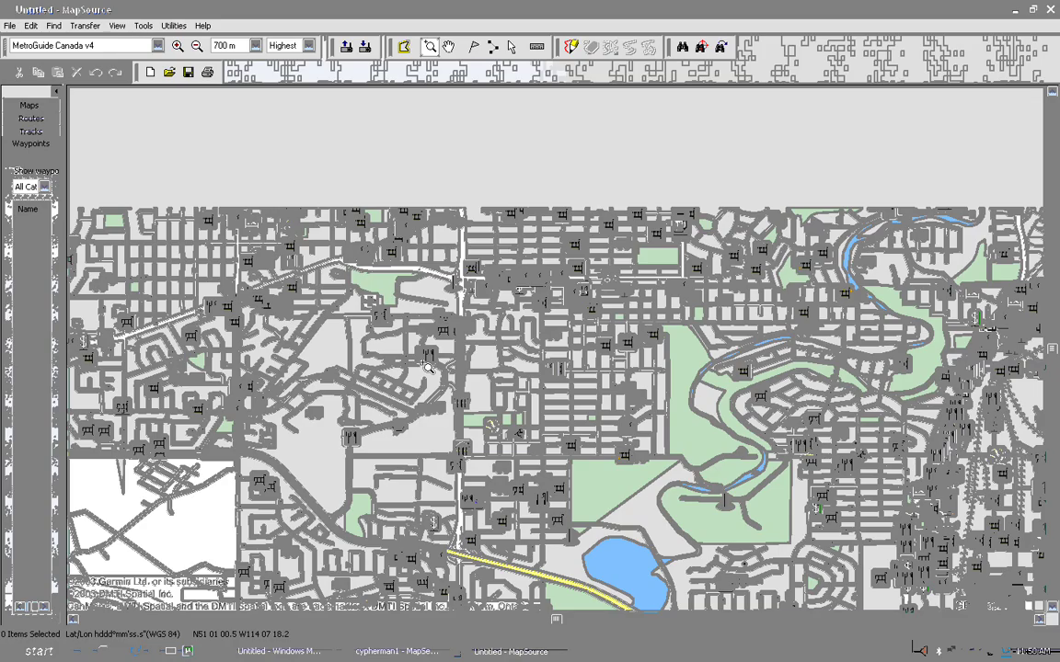
# Step: Examine the MetroGuide Canada v4 street detail northward through Calgary to the Panorama Hills area
pyautogui.press('Up')
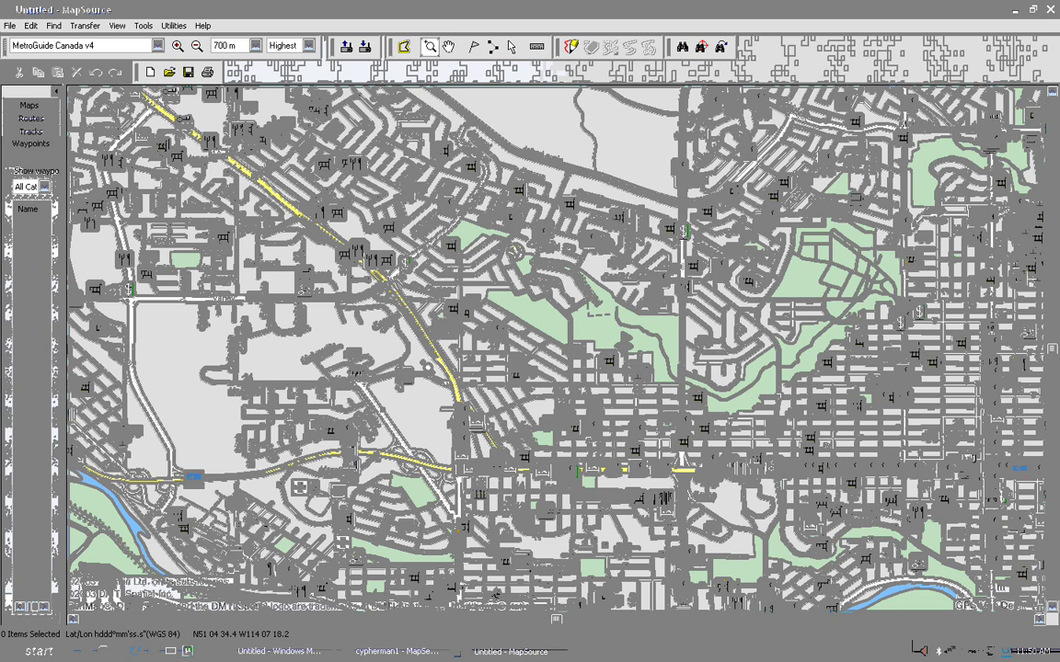
pyautogui.press('Up')
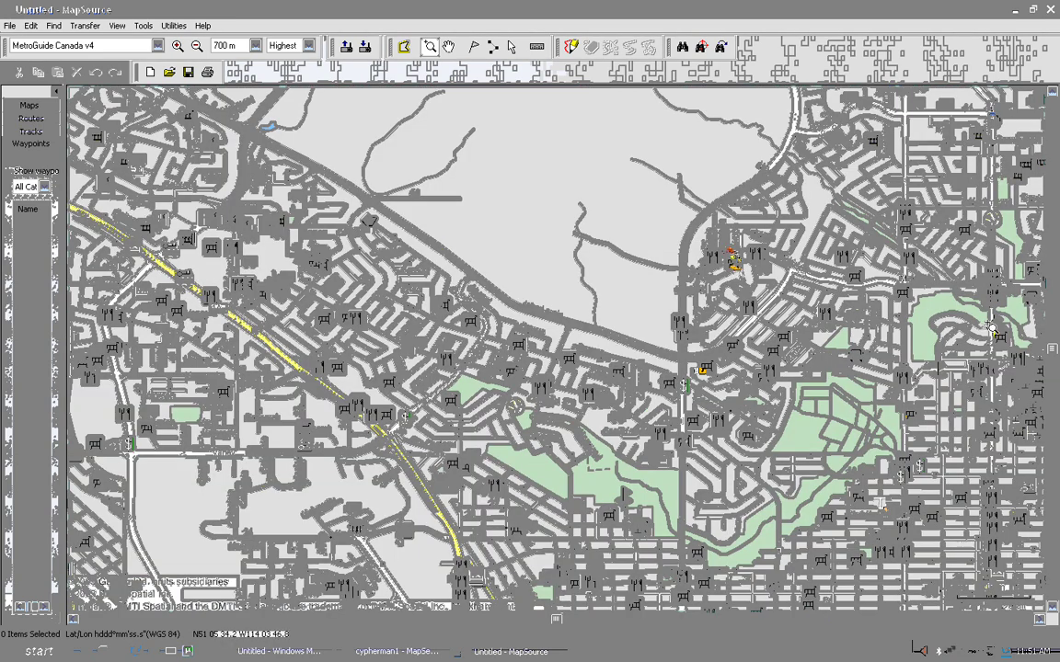
pyautogui.press('Up')
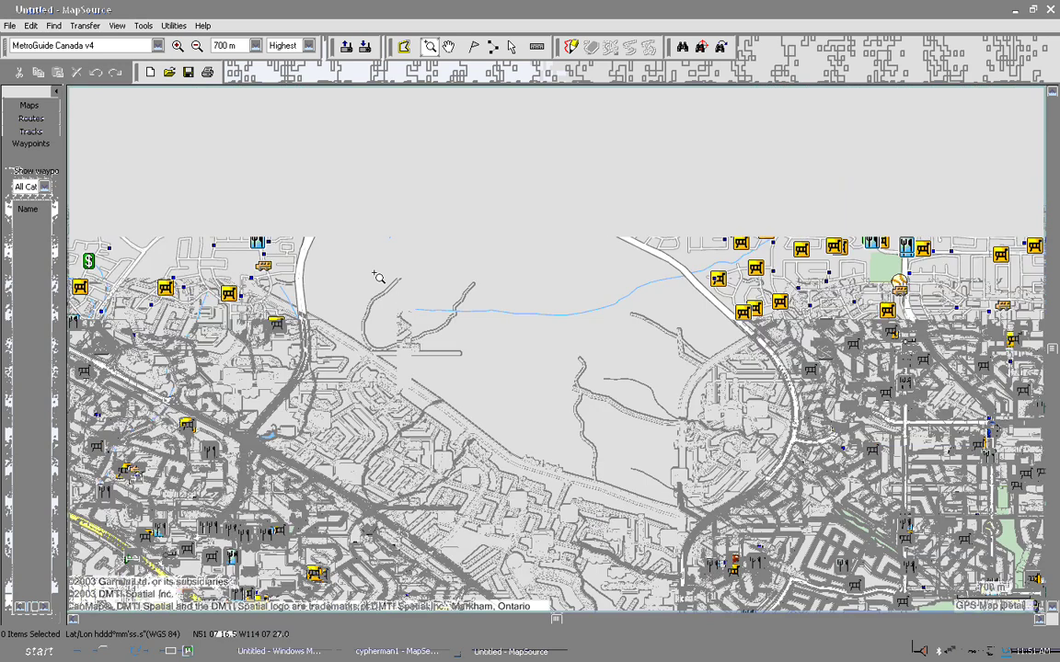
pyautogui.press('Up')
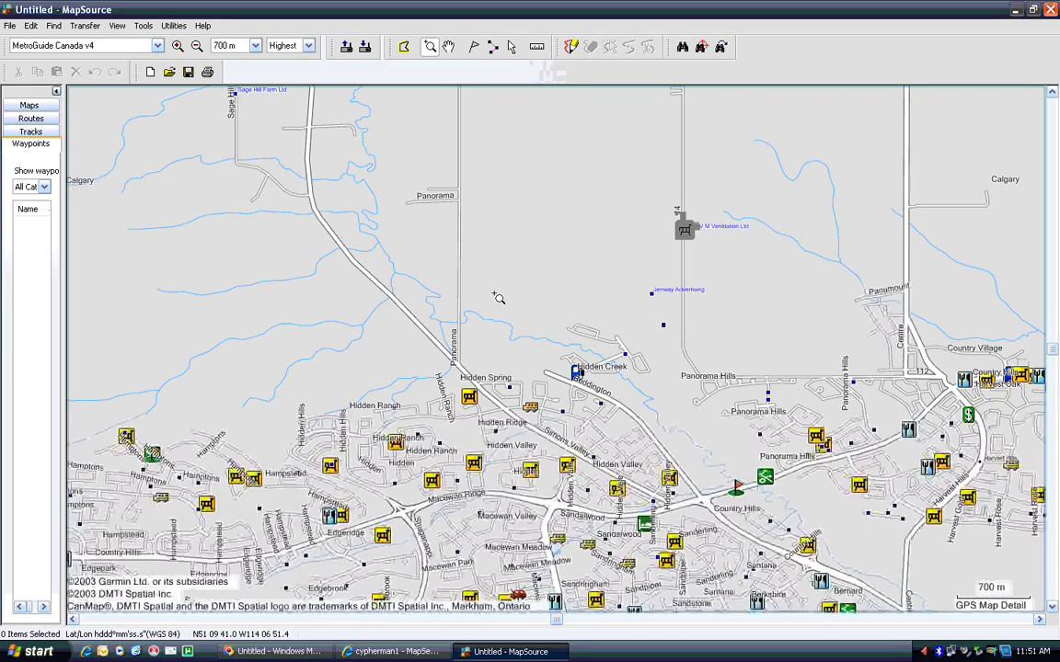
# Step: Switch the map product to Ibycus Topo 2.1 and examine Calgary's contours and roads out to the 3 km scale
pyautogui.scroll(-1, 498, 298)
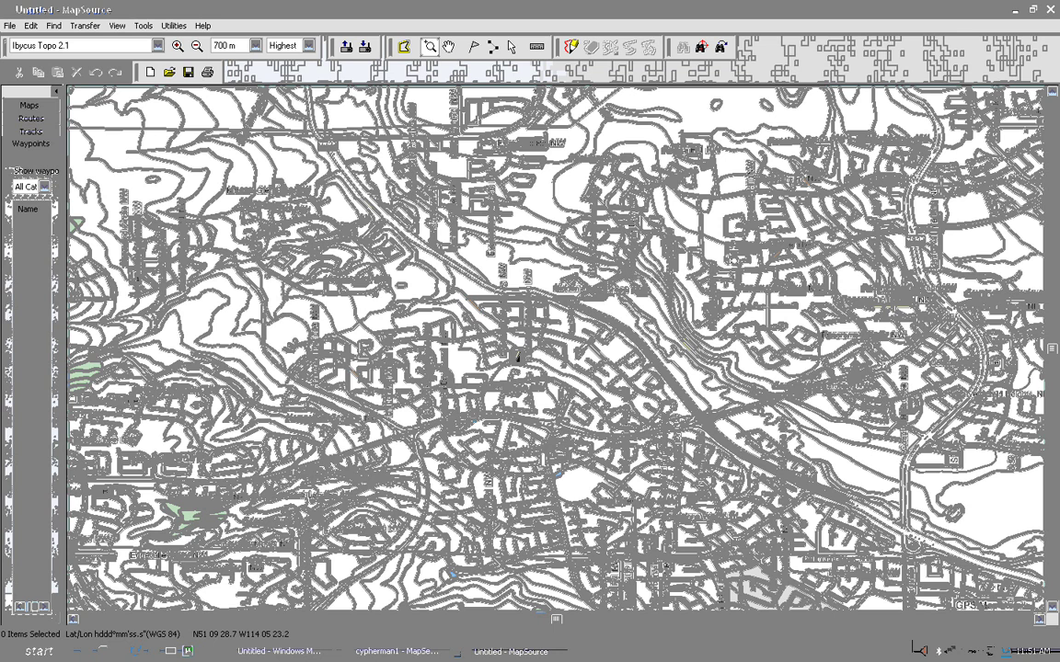
pyautogui.scroll(2, 314, 299)
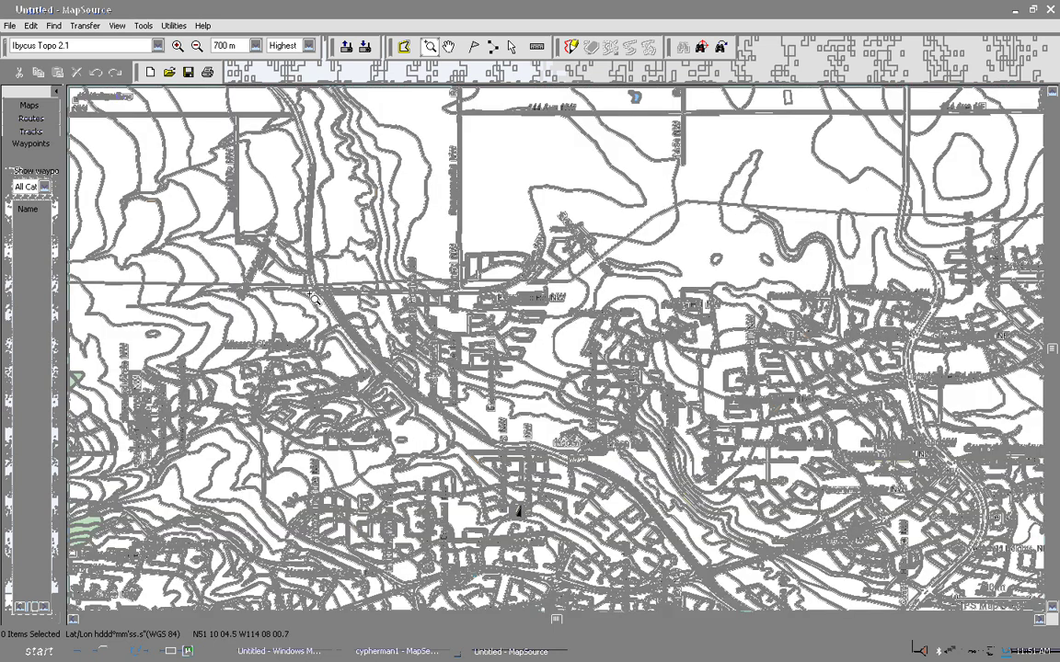
pyautogui.rightClick(313, 299)
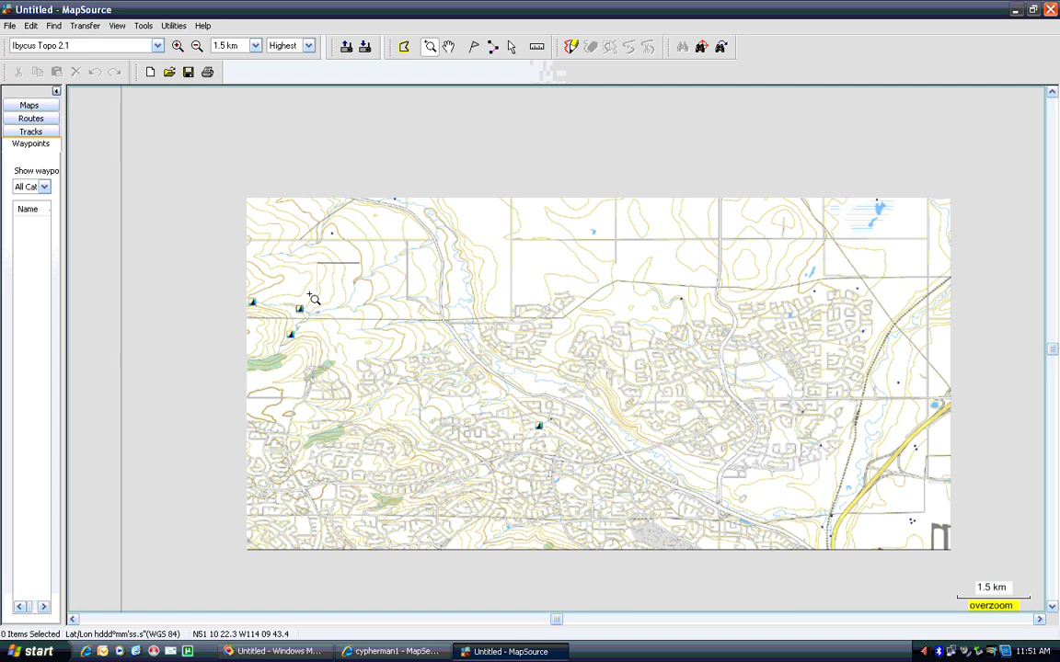
pyautogui.rightClick(263, 335)
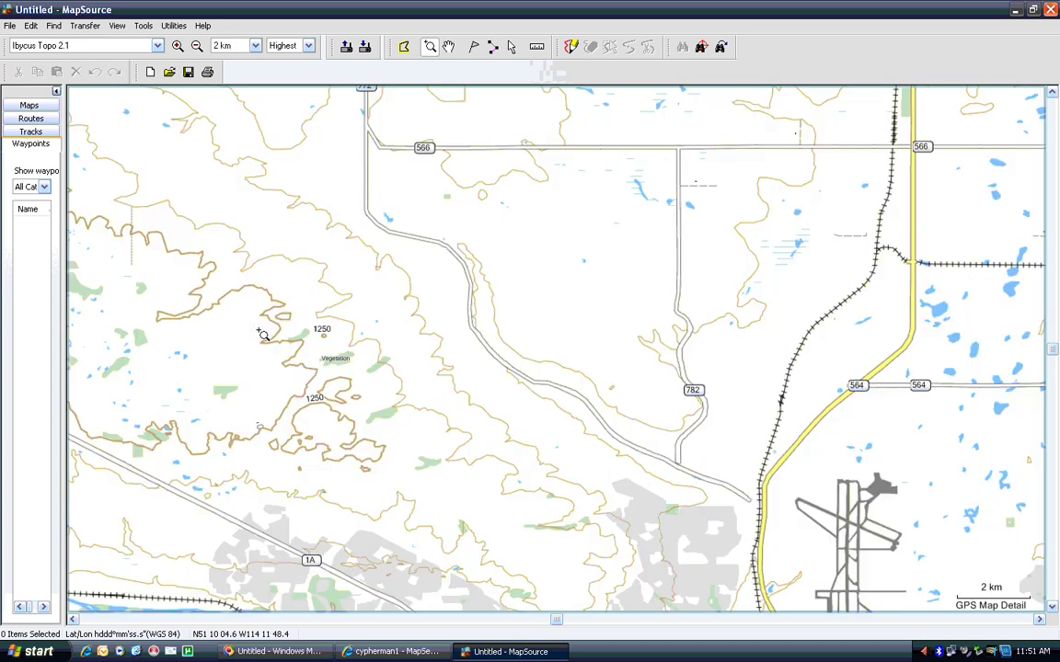
pyautogui.press('pagedown')
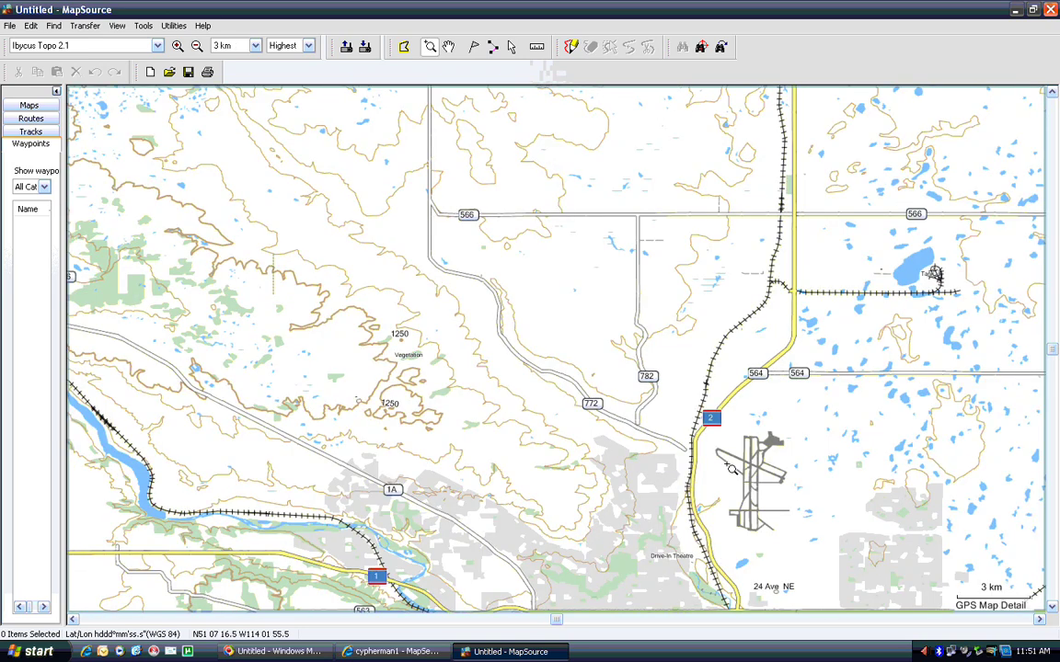
pyautogui.scroll(-3, 731, 469)
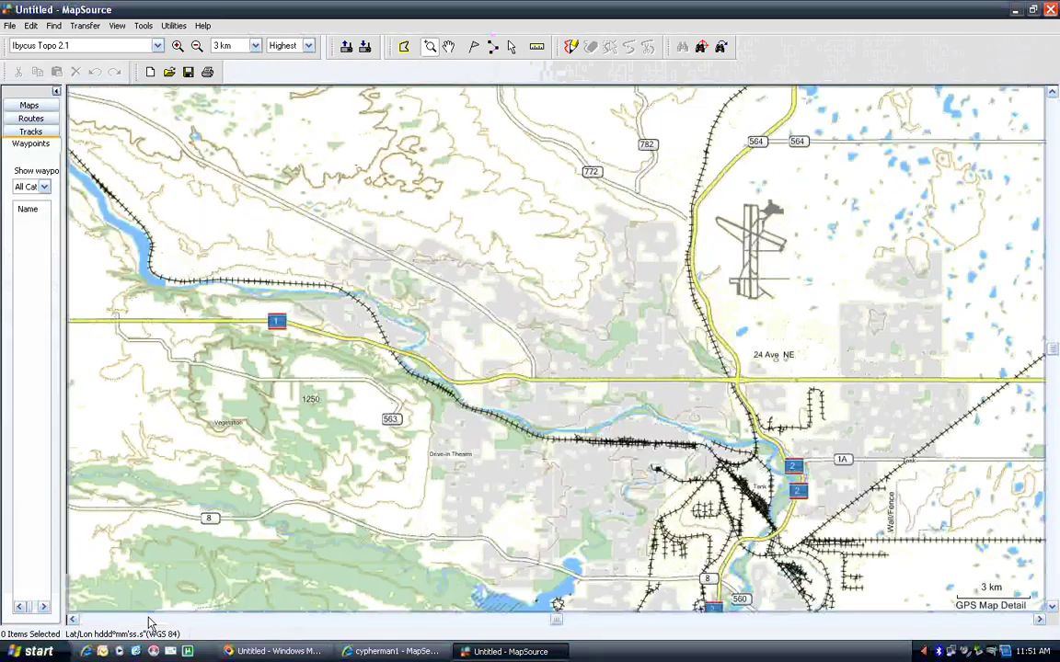
# Step: Examine the topo map's mountain terrain and contours around Canmore at scales from 700 m to 7 km
pyautogui.click(145, 620)
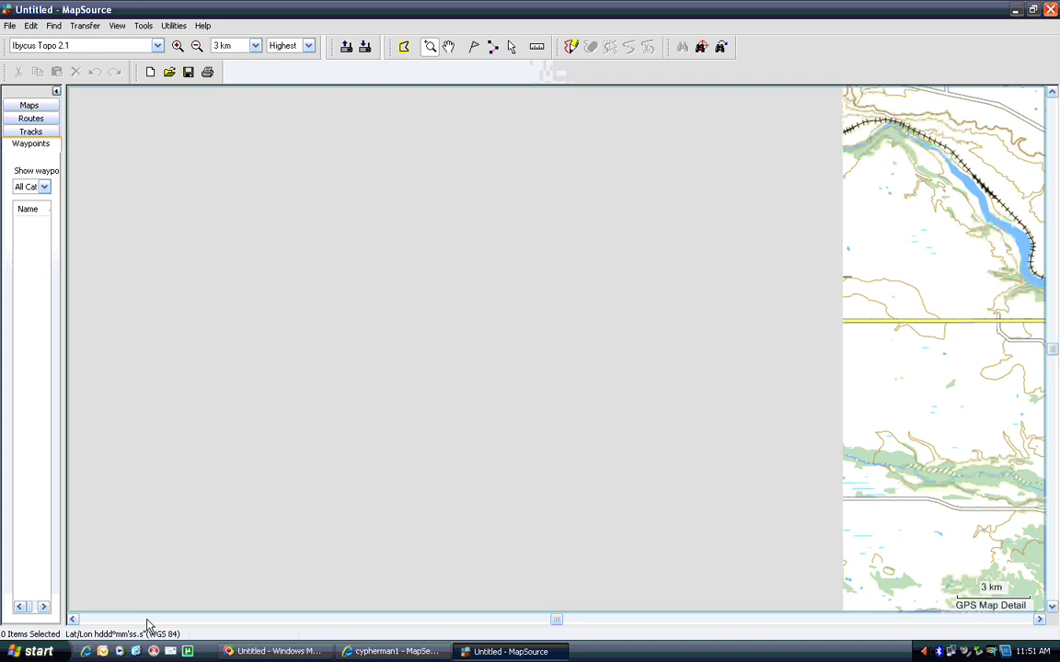
pyautogui.click(477, 334)
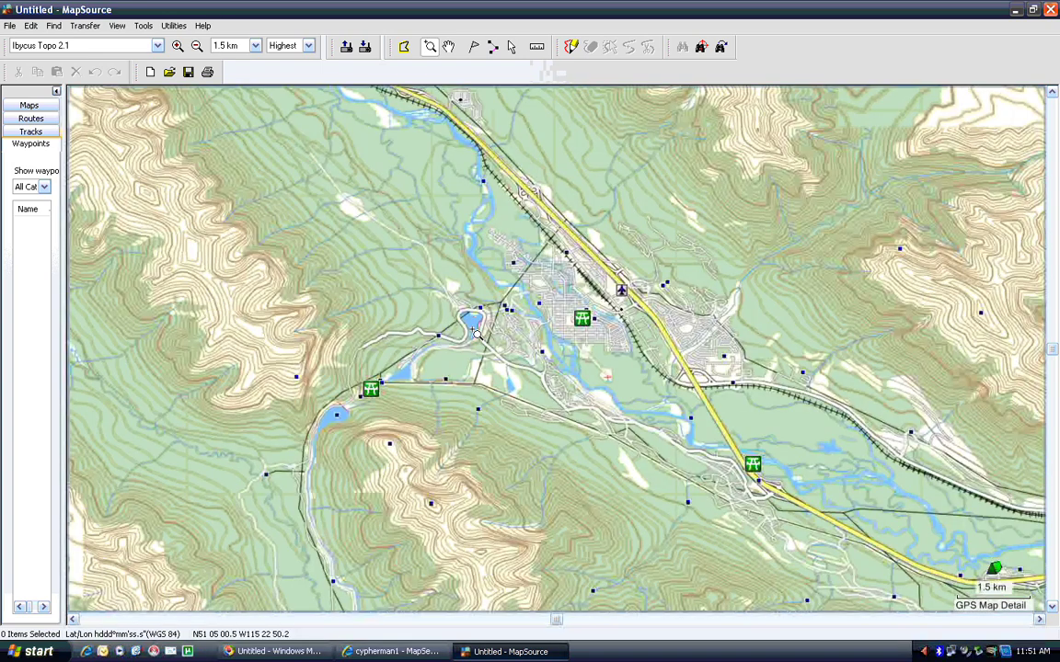
pyautogui.click(538, 422)
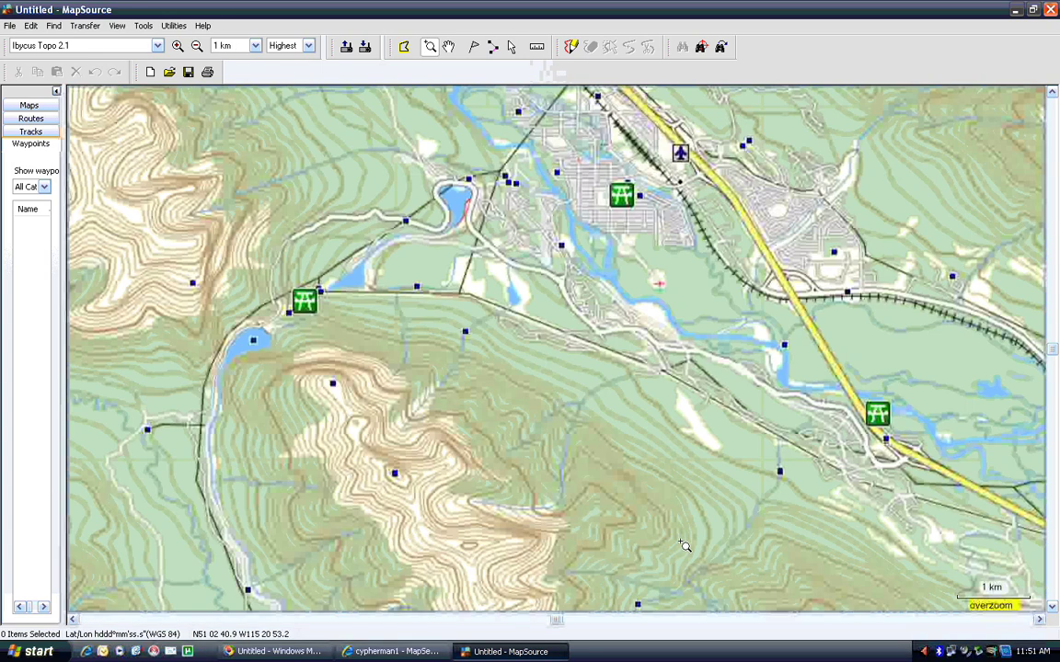
pyautogui.click(444, 454)
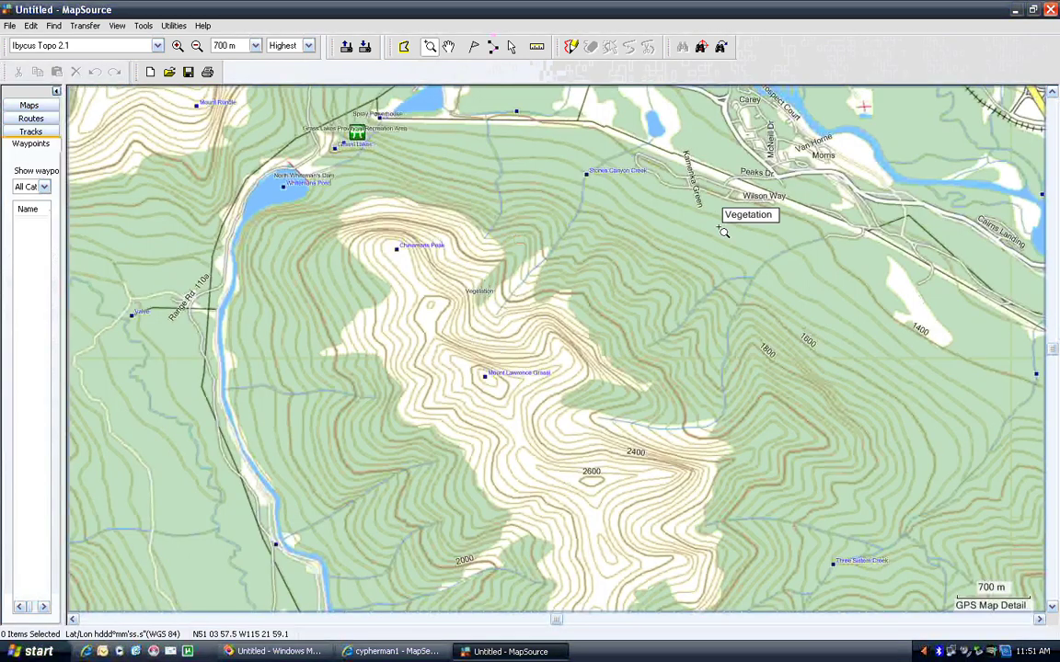
pyautogui.scroll(-2, 724, 231)
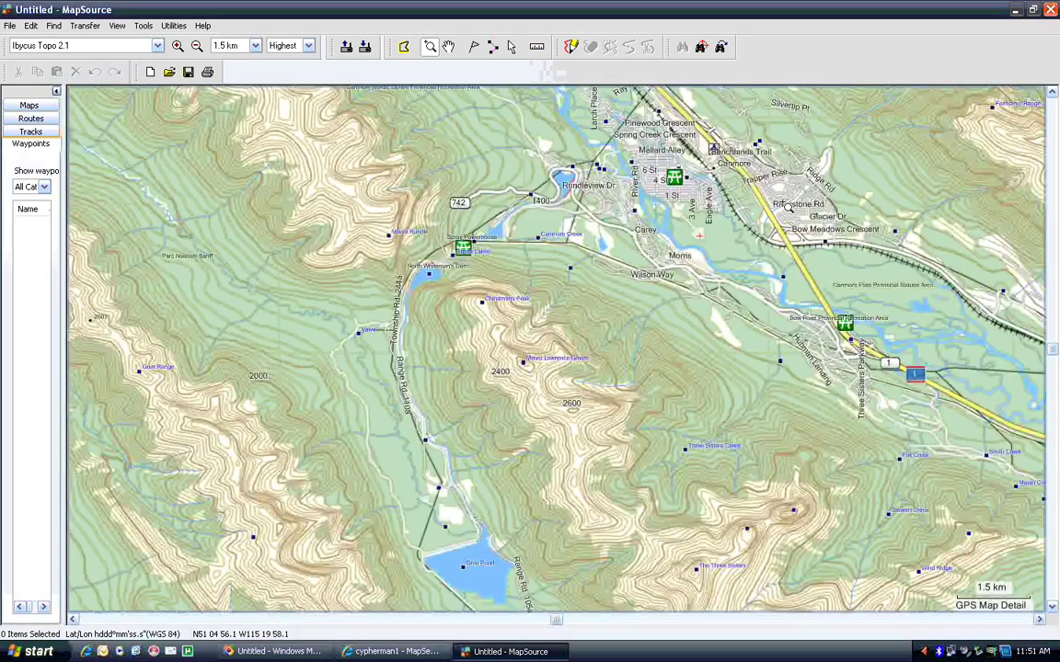
pyautogui.scroll(-1, 783, 369)
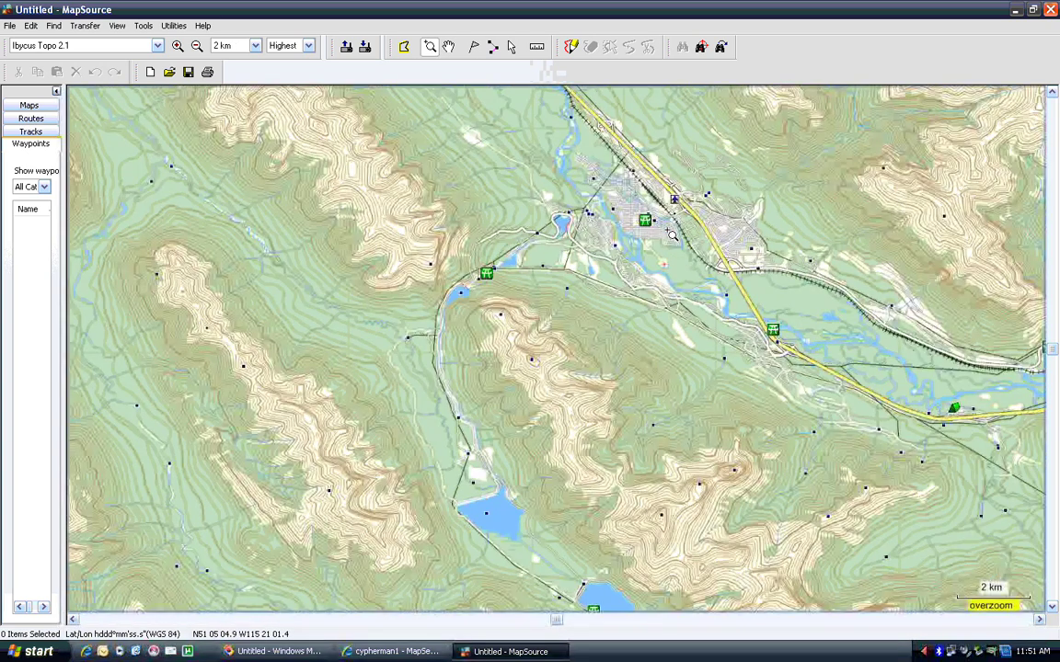
pyautogui.scroll(-2, 672, 235)
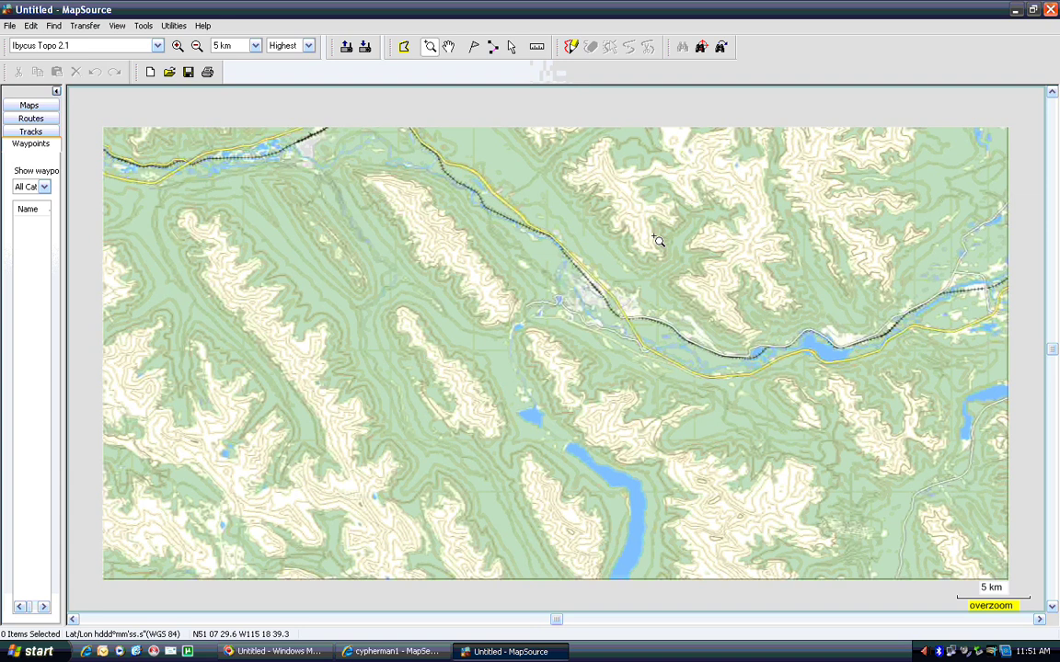
pyautogui.scroll(-1, 658, 240)
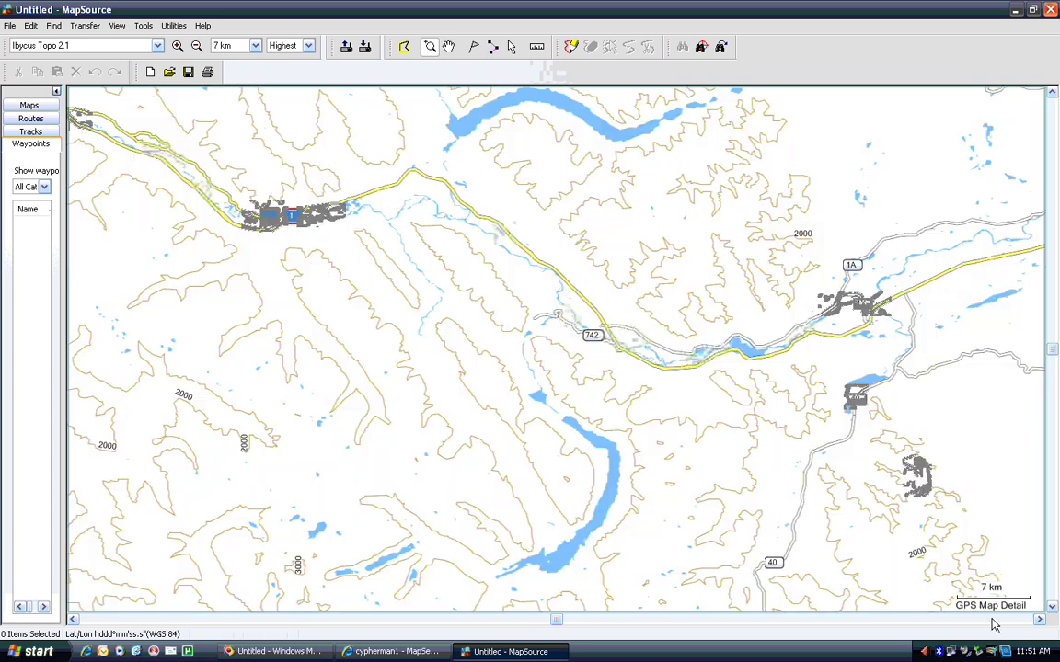
# Step: Examine Strathmore's streets and city park east of Calgary at the 500 m scale, and dismiss the Finished window
pyautogui.click(994, 622)
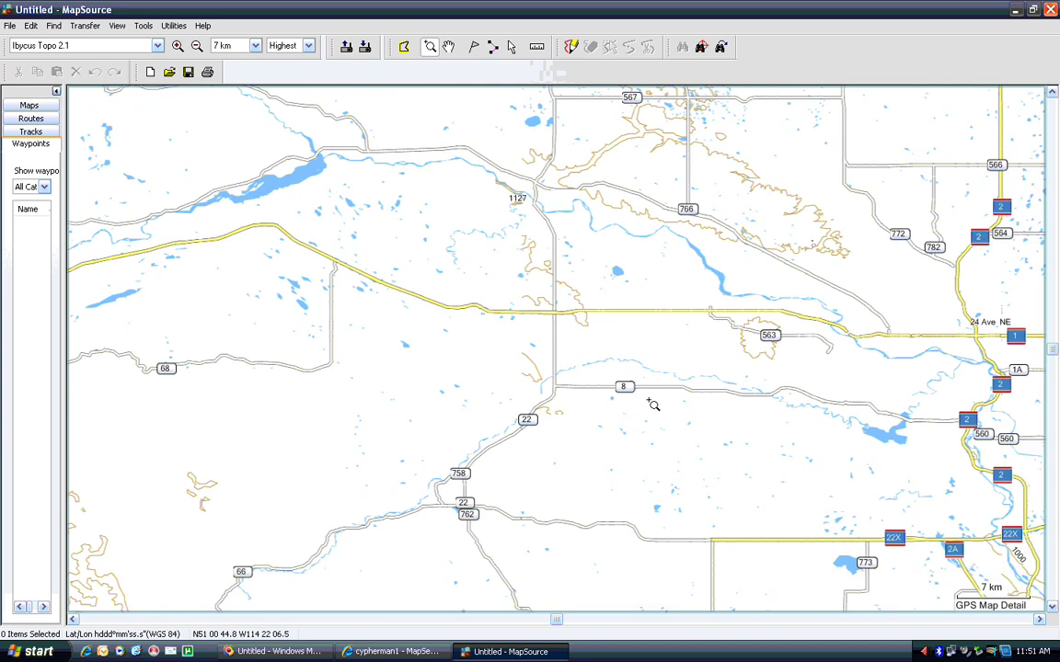
pyautogui.click(1038, 620)
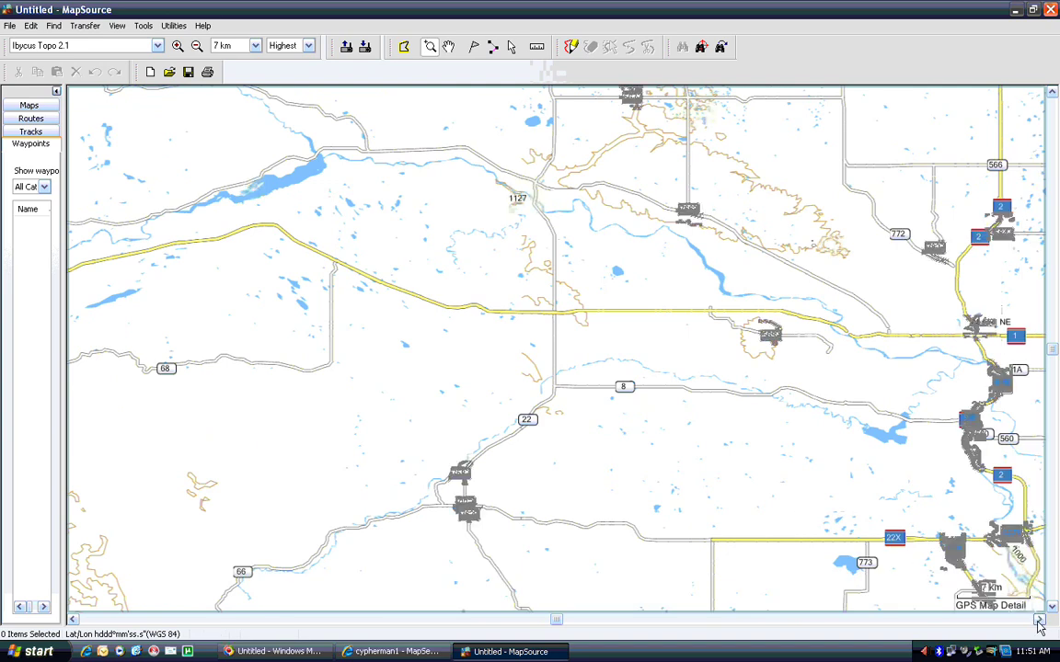
pyautogui.click(1039, 620)
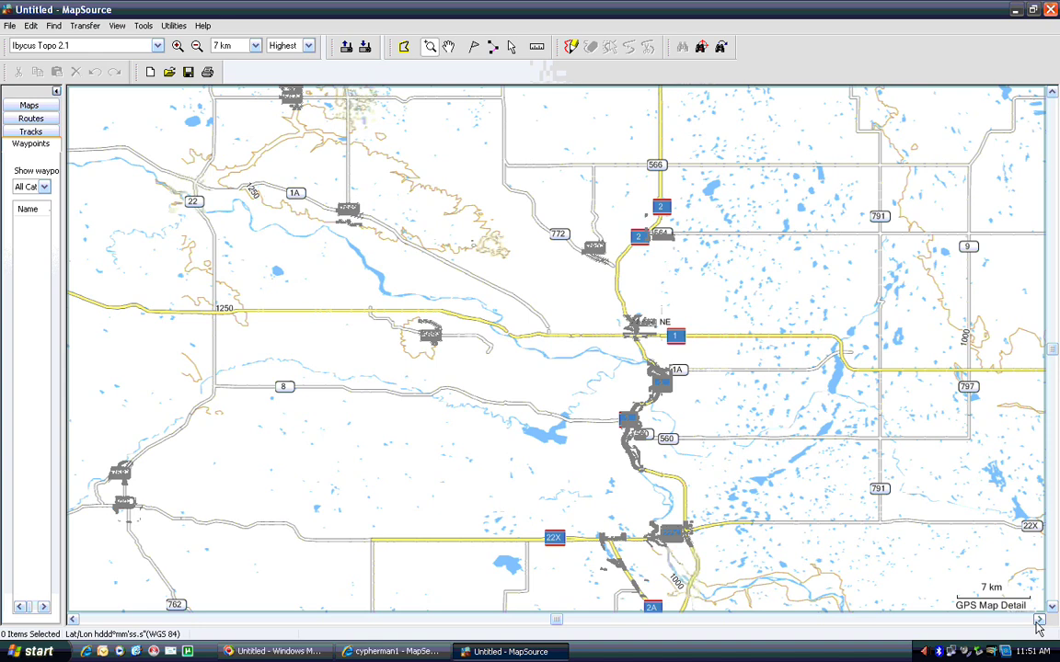
pyautogui.click(1039, 620)
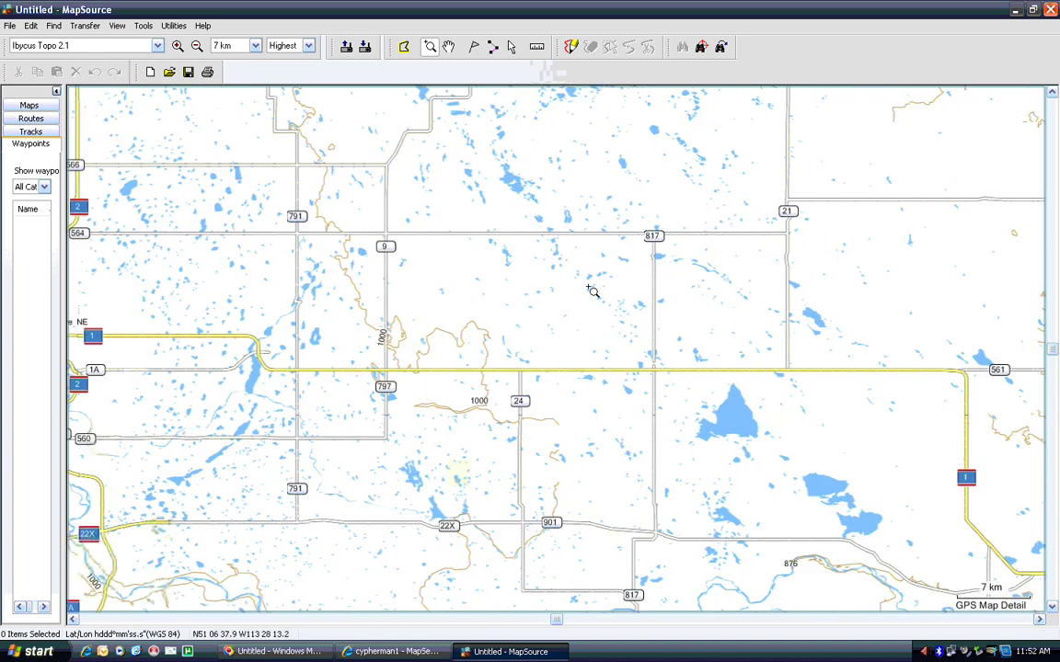
pyautogui.moveTo(588, 286); pyautogui.dragTo(824, 447)
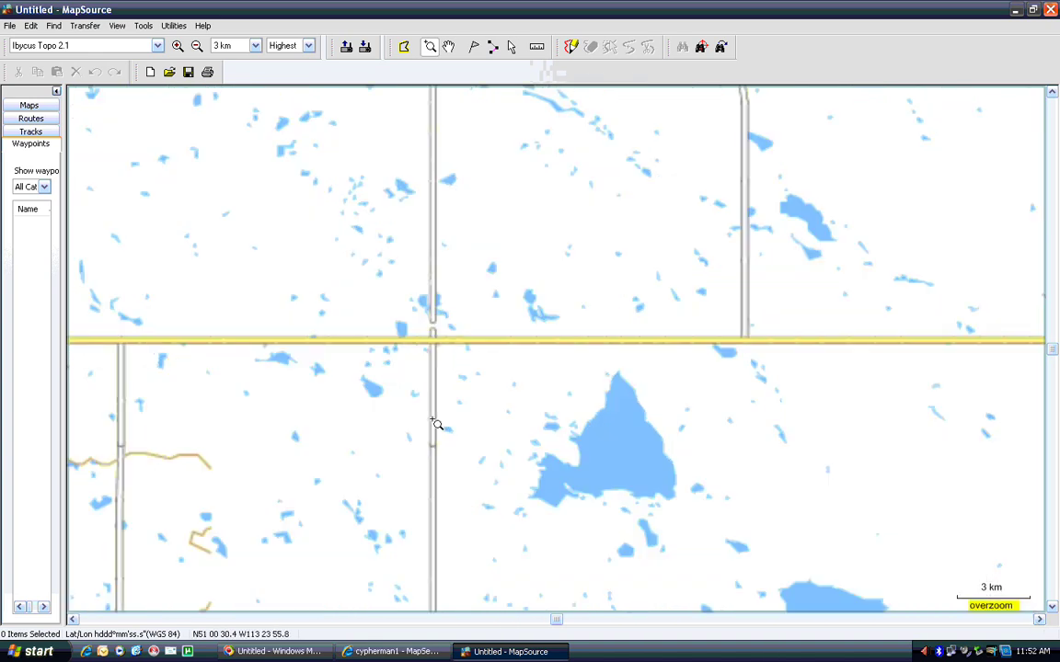
pyautogui.click(436, 423)
pyautogui.moveTo(361, 115); pyautogui.dragTo(649, 327)
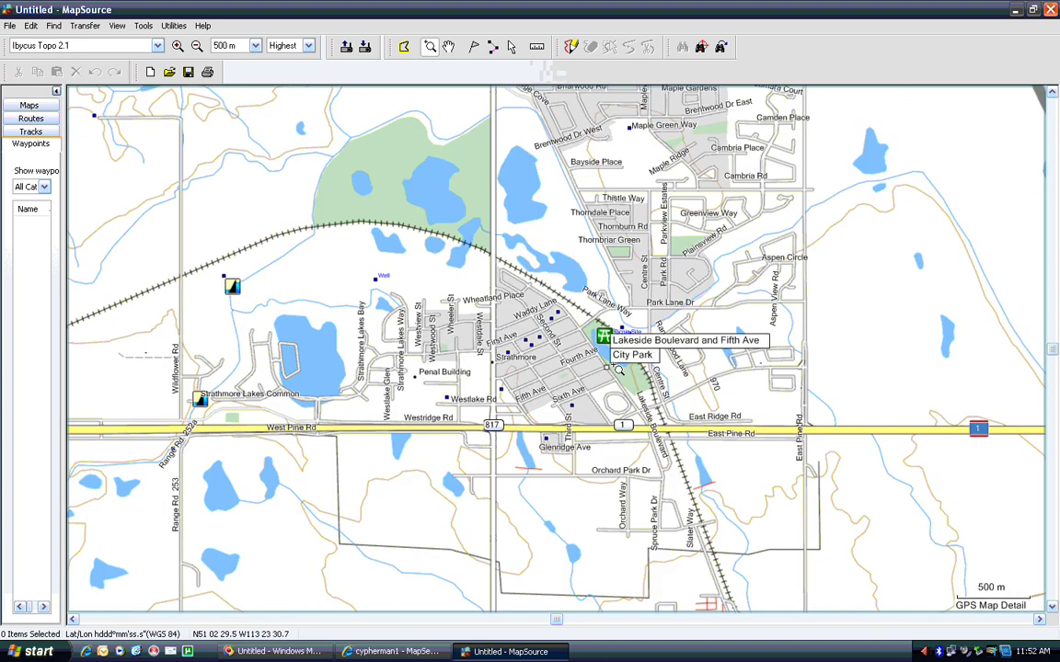
pyautogui.moveTo(608, 337)
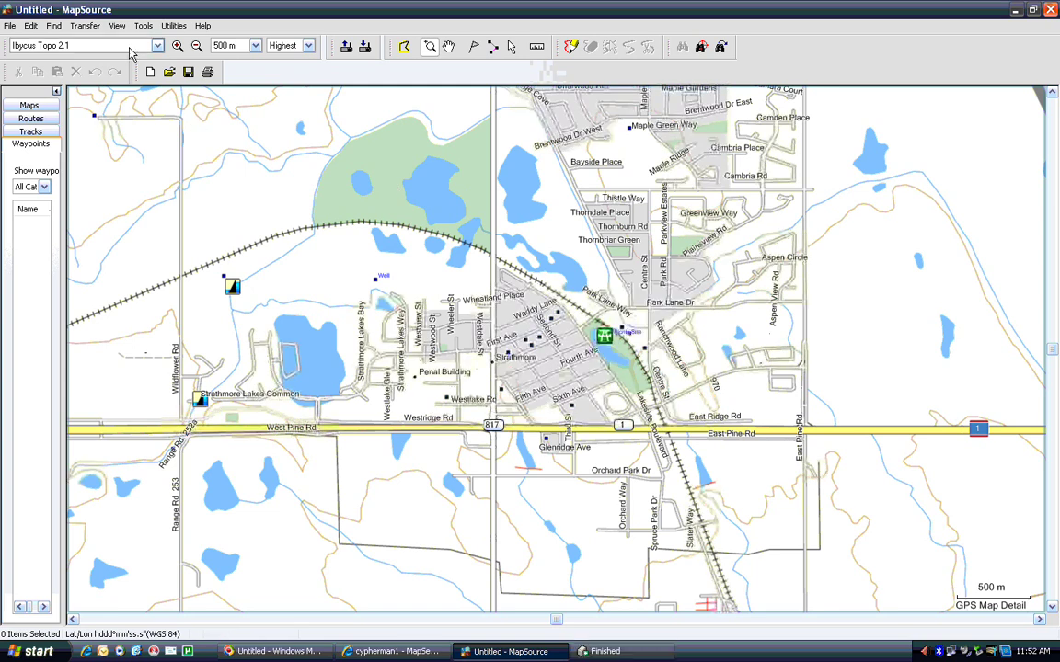
pyautogui.click(596, 651)
pyautogui.click(541, 301)
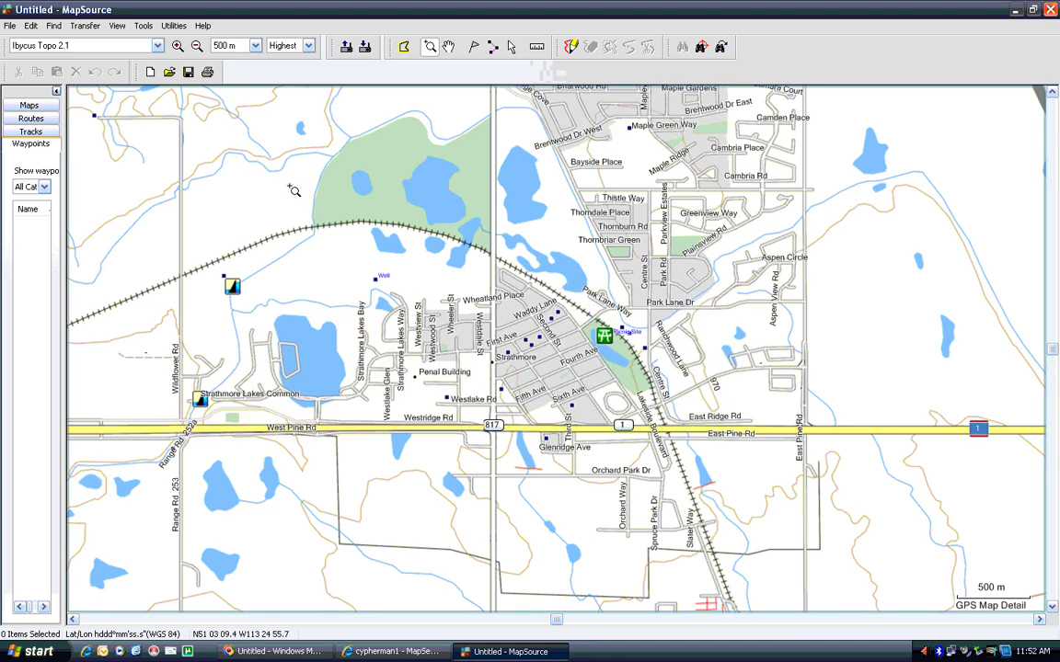
# Step: Zoom out from Strathmore to the 700 km scale to examine the topo map's coverage of all of Canada
pyautogui.scroll(-1, 294, 190)
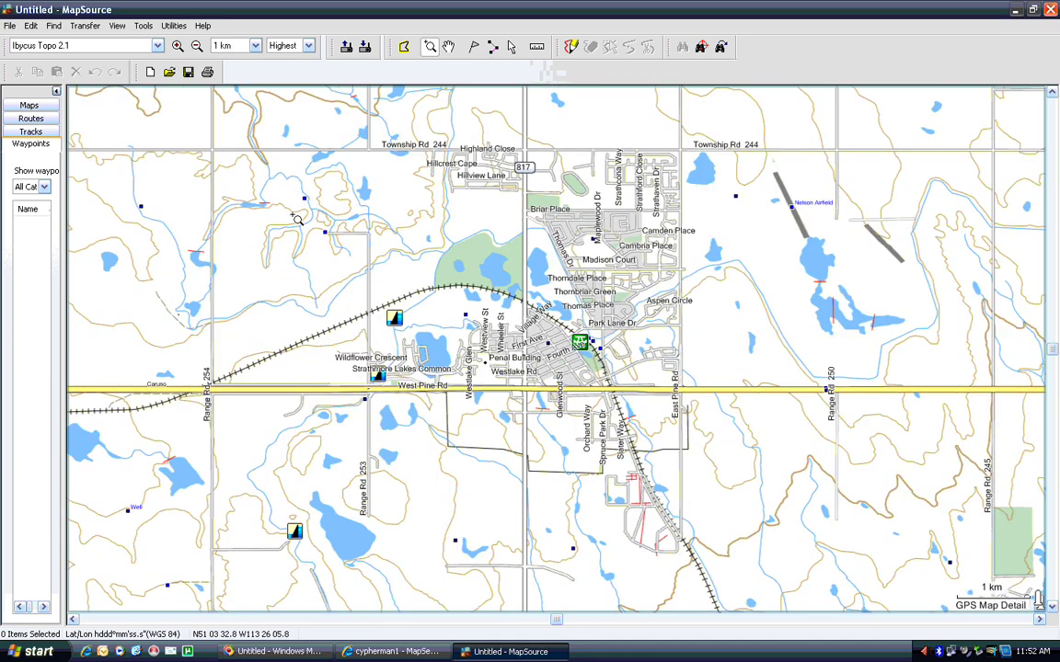
pyautogui.scroll(-1, 297, 219)
pyautogui.scroll(-1, 333, 489)
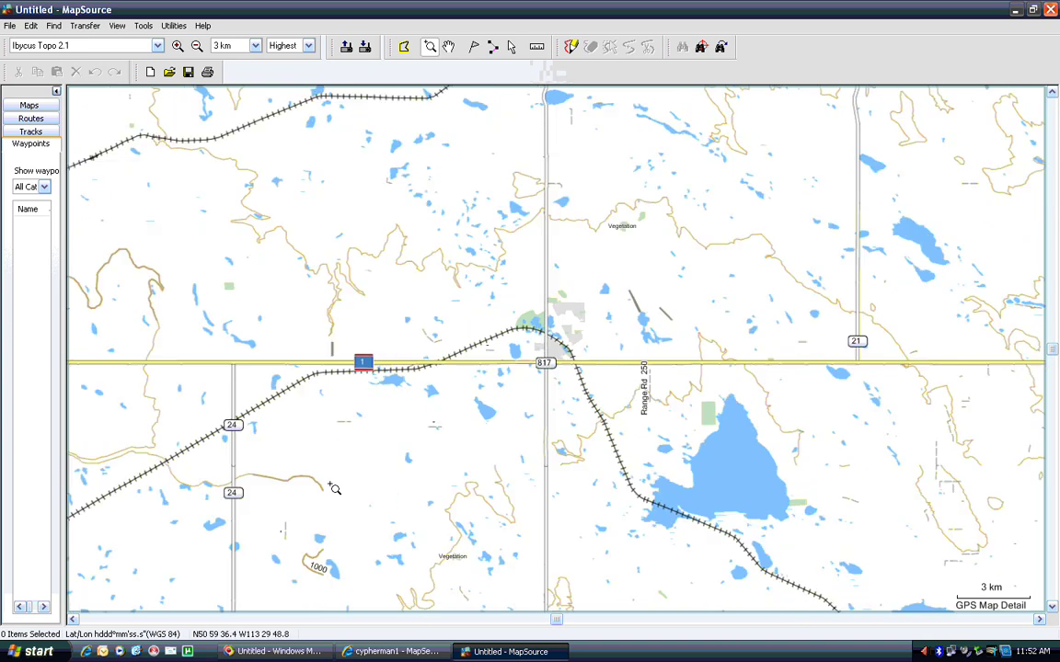
pyautogui.scroll(-1, 334, 488)
pyautogui.scroll(-1, 334, 489)
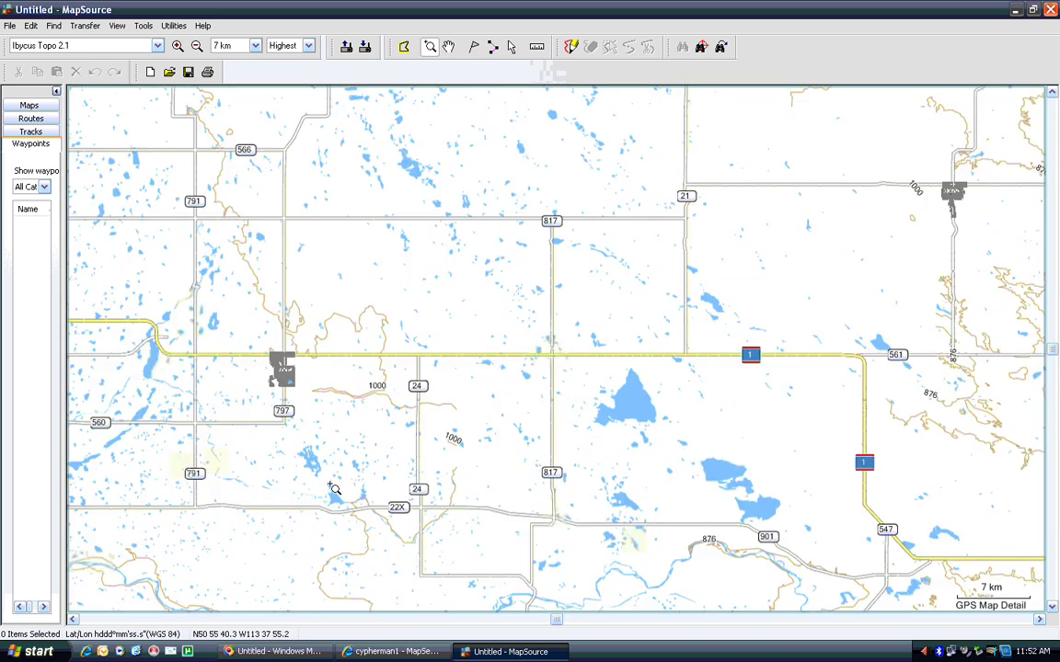
pyautogui.scroll(-2, 334, 488)
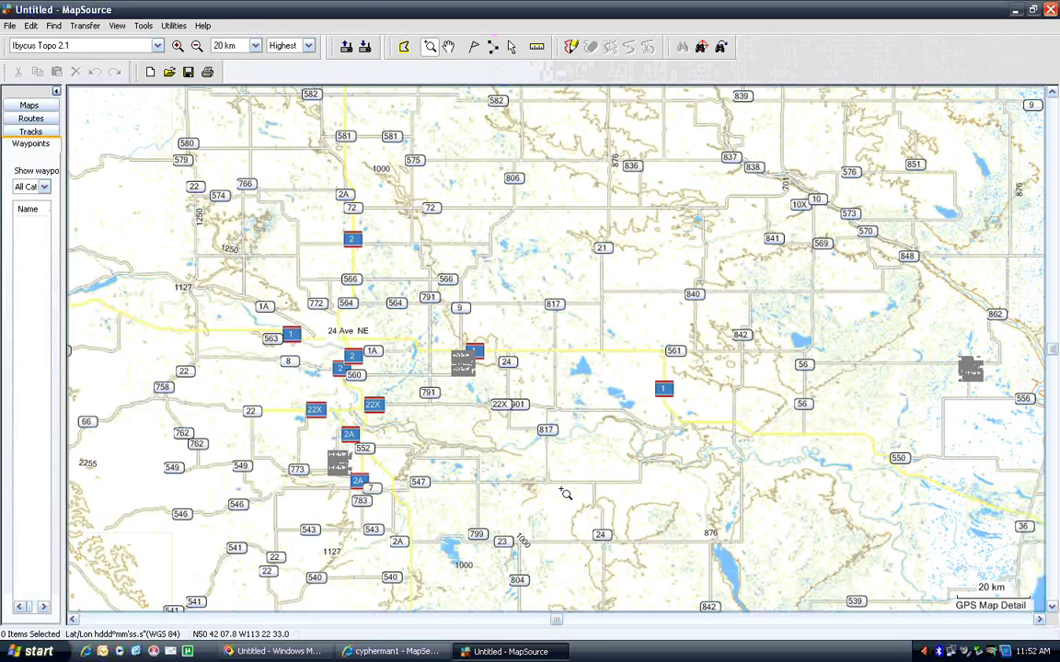
pyautogui.scroll(-1, 363, 166)
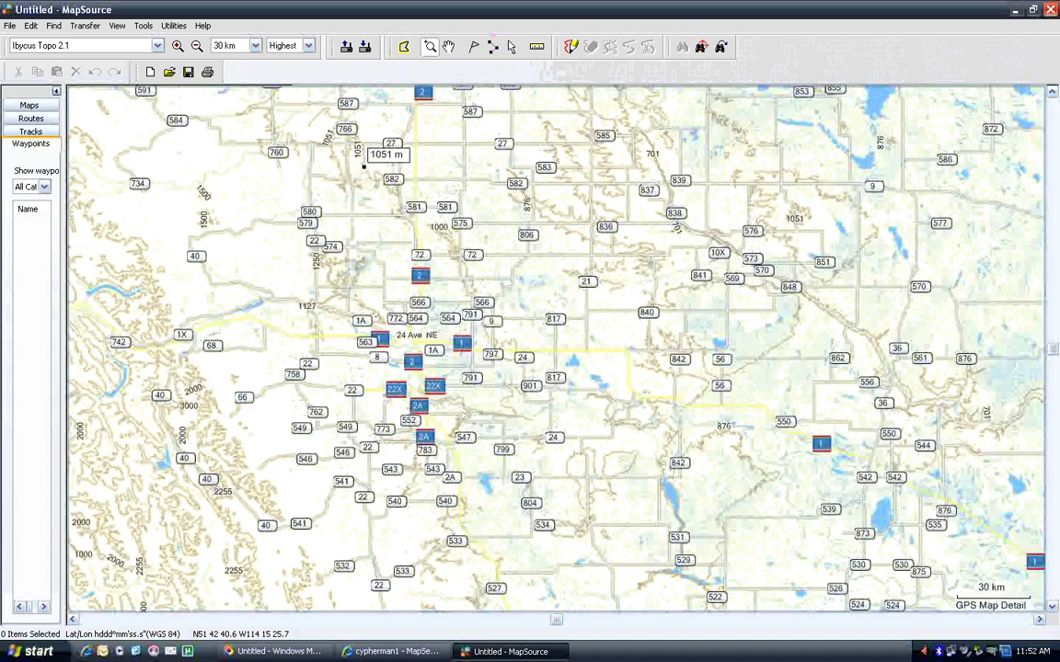
pyautogui.scroll(-8, 364, 165)
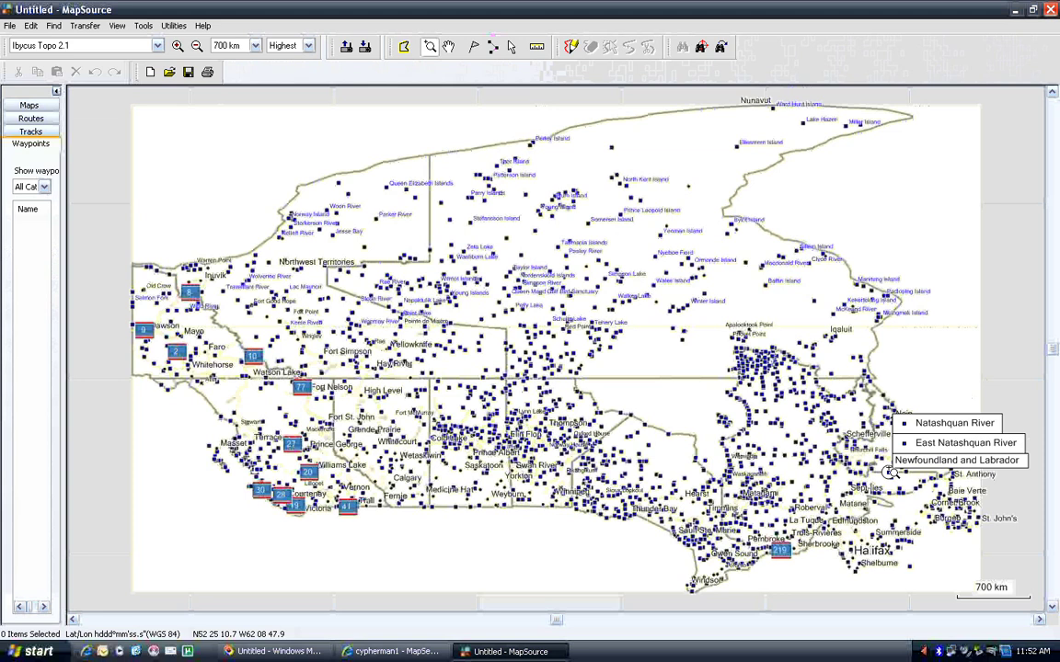
# Step: Zoom in on western Canada at the 150 km scale and hide the GPS map detail
pyautogui.moveTo(271, 368); pyautogui.dragTo(538, 519)
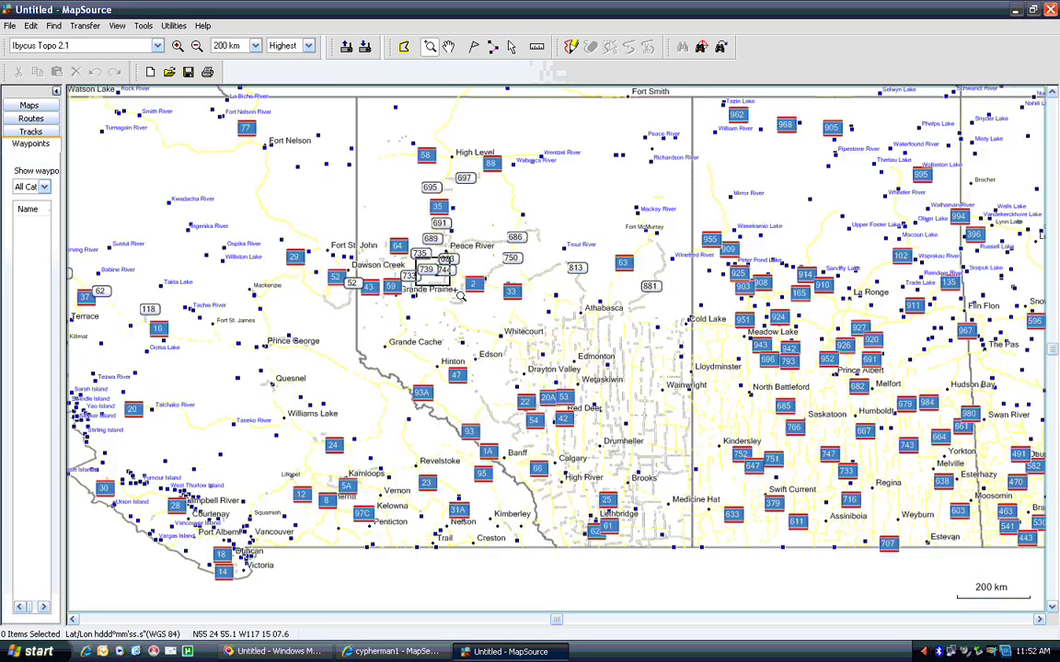
pyautogui.moveTo(416, 259); pyautogui.dragTo(719, 549)
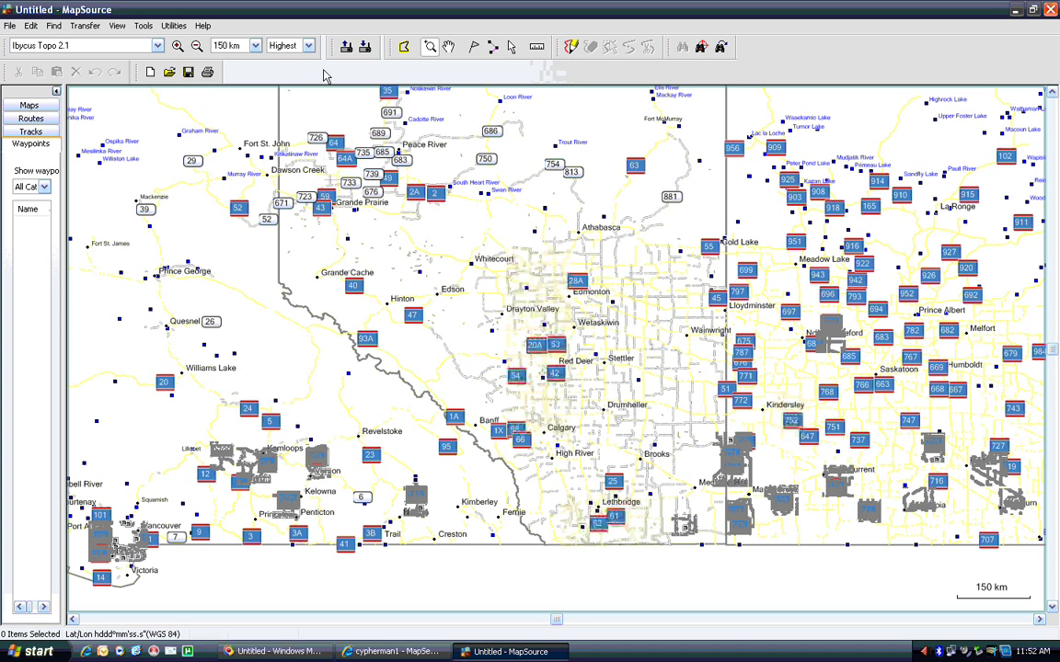
pyautogui.click(116, 25)
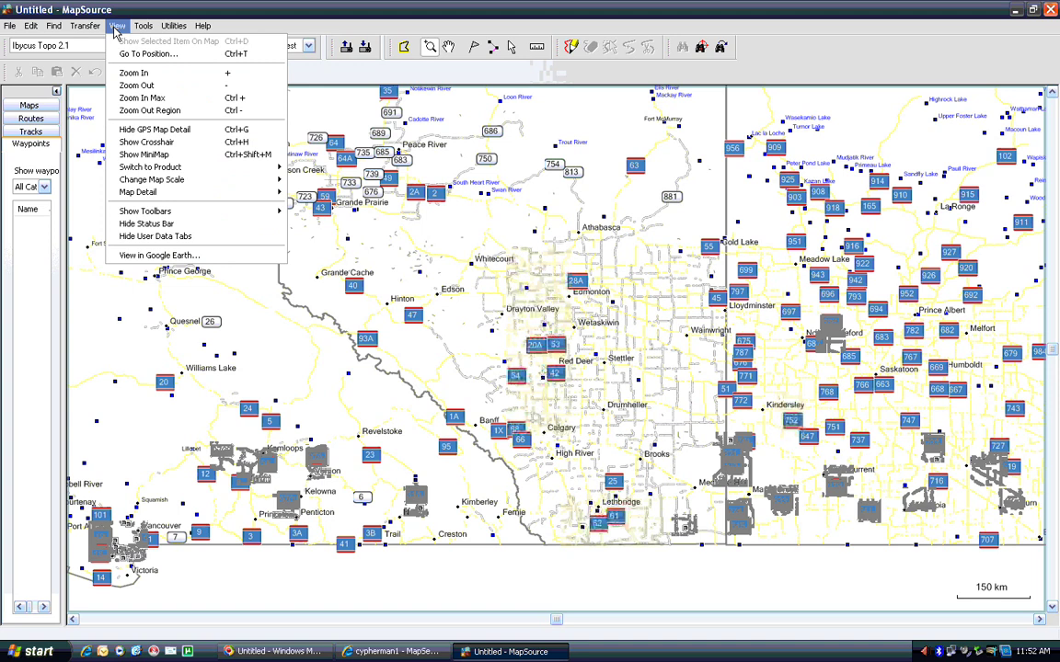
pyautogui.click(188, 132)
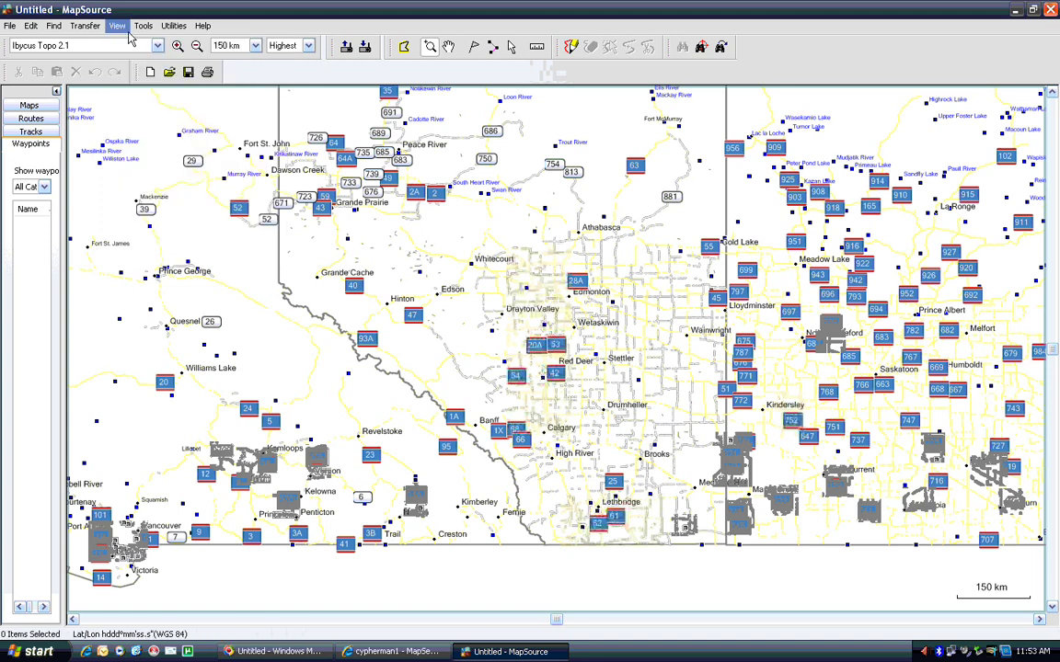
# Step: Examine the highways between Calgary and Red Deer at the 3 km scale with the GPS map detail hidden
pyautogui.click(125, 29)
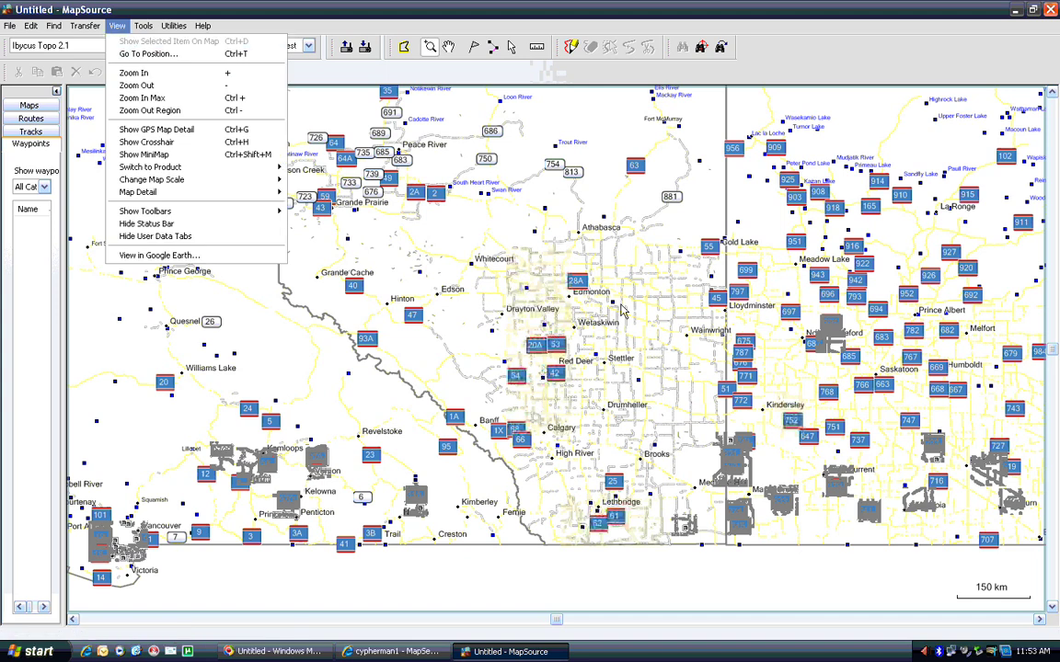
pyautogui.click(544, 368)
pyautogui.moveTo(482, 324); pyautogui.dragTo(611, 452)
pyautogui.moveTo(480, 244); pyautogui.dragTo(676, 426)
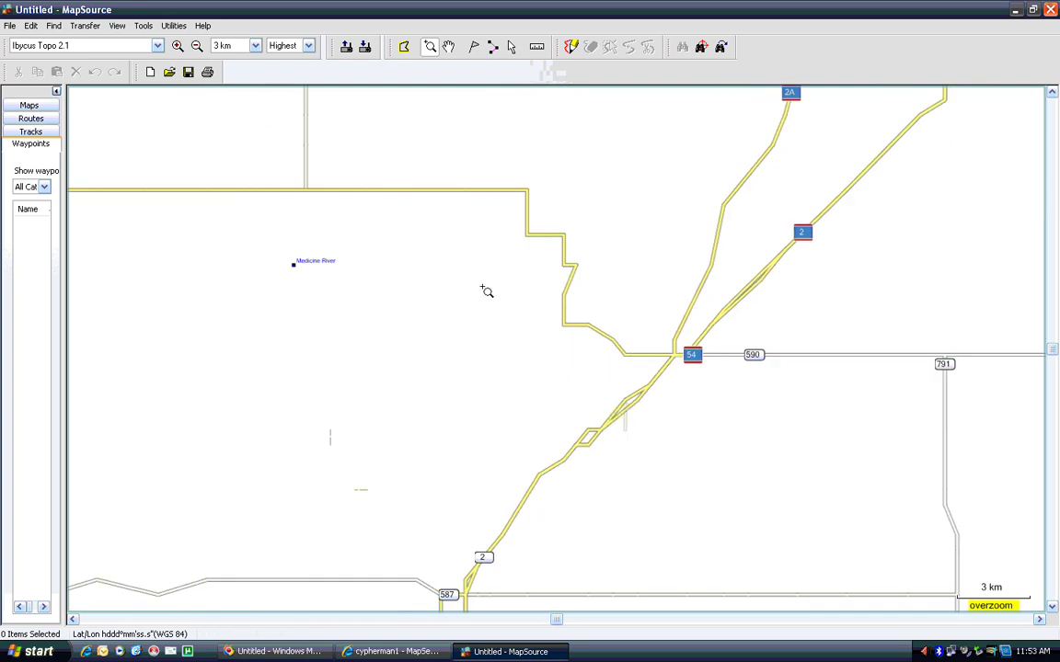
# Step: Show the GPS map detail again and examine Innisfail's streets and contours at the 700 m scale
pyautogui.click(120, 26)
pyautogui.moveTo(143, 26)
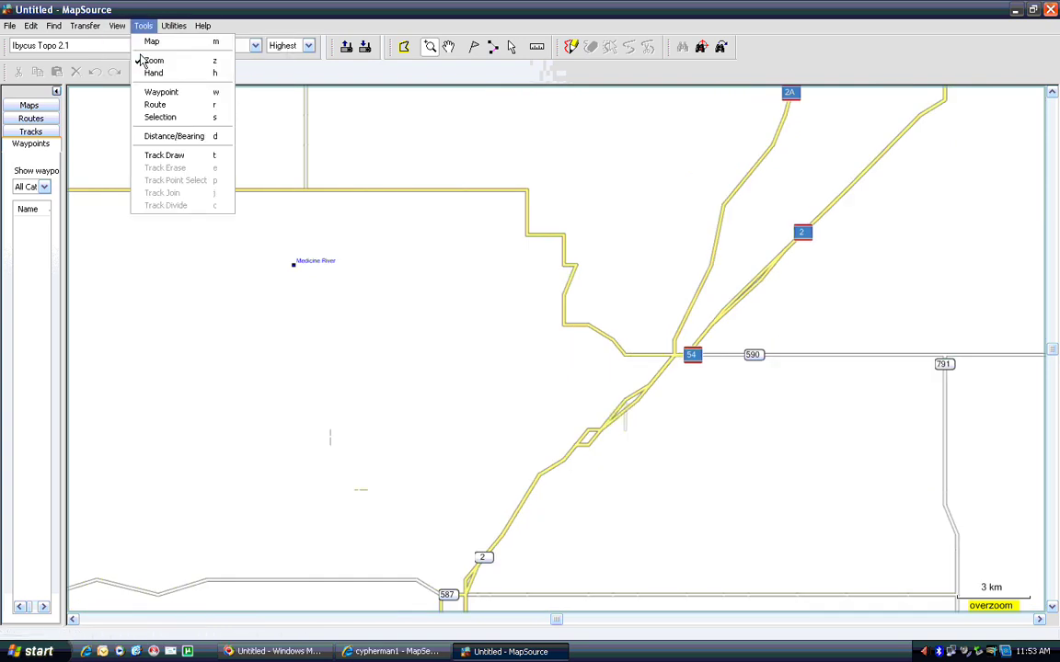
pyautogui.click(164, 128)
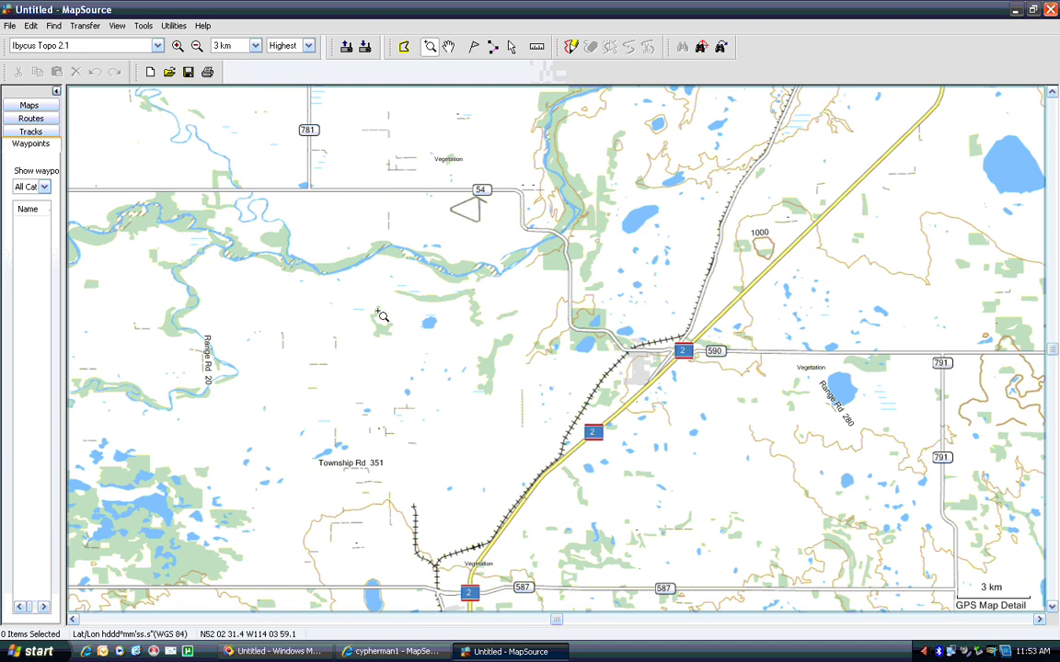
pyautogui.moveTo(457, 212); pyautogui.dragTo(678, 410)
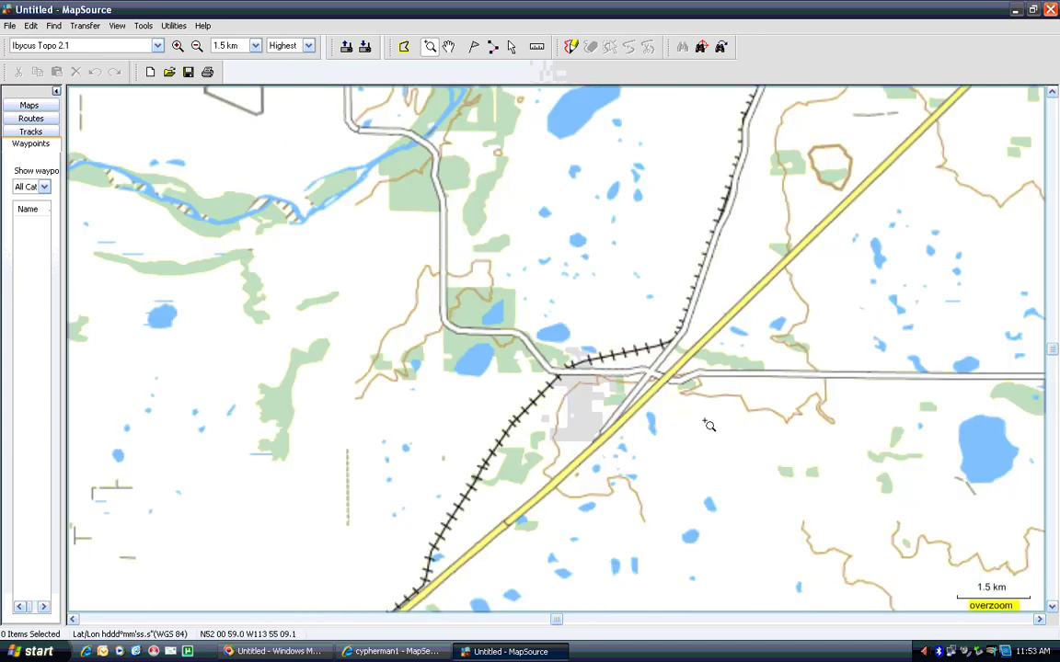
pyautogui.click(708, 425)
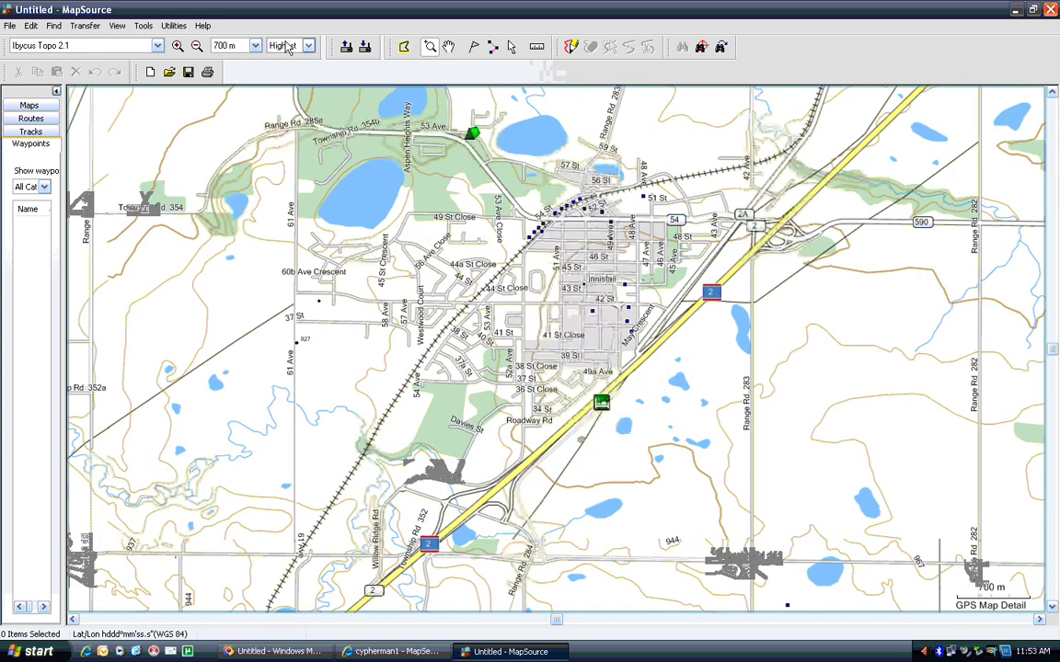
# Step: Keep the map detail level at Highest and review the installed map products, leaving Ibycus Topo 2.1 selected
pyautogui.click(288, 46)
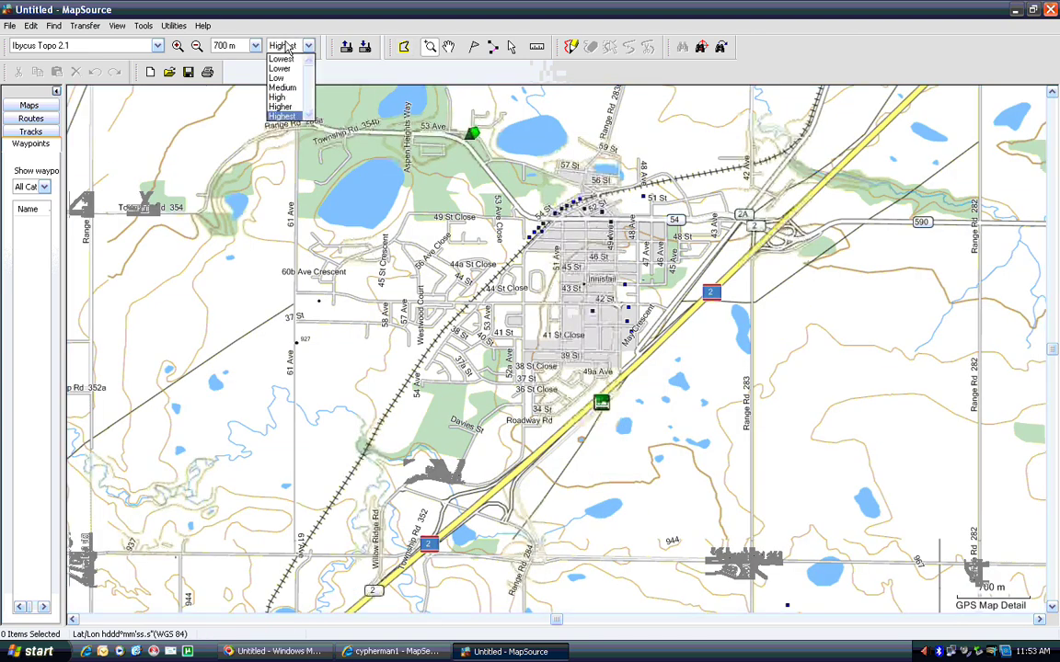
pyautogui.click(288, 118)
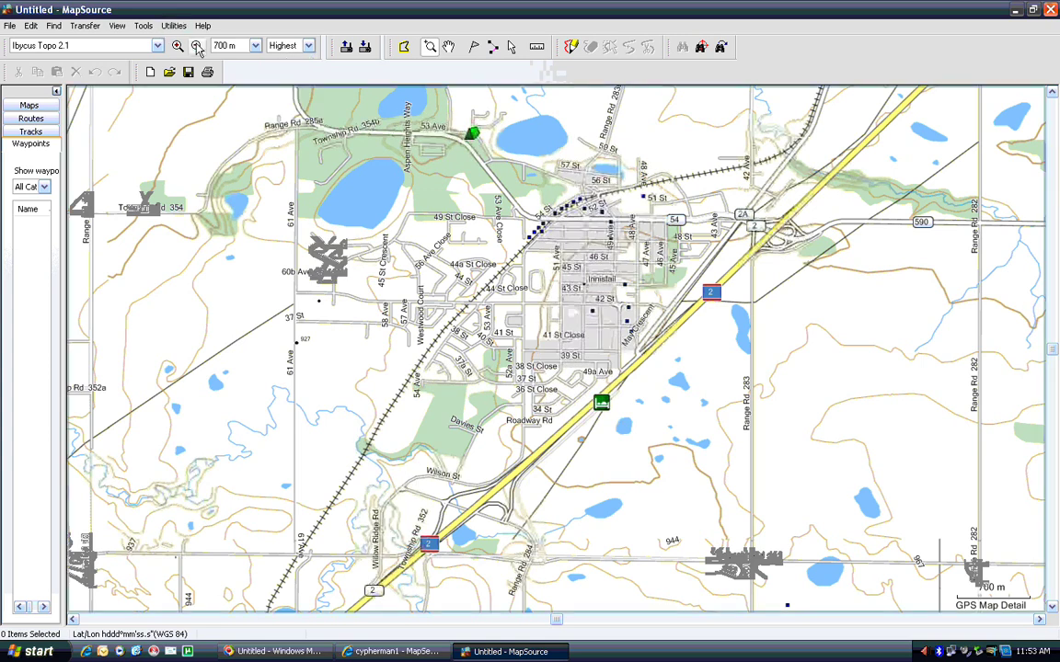
pyautogui.click(157, 46)
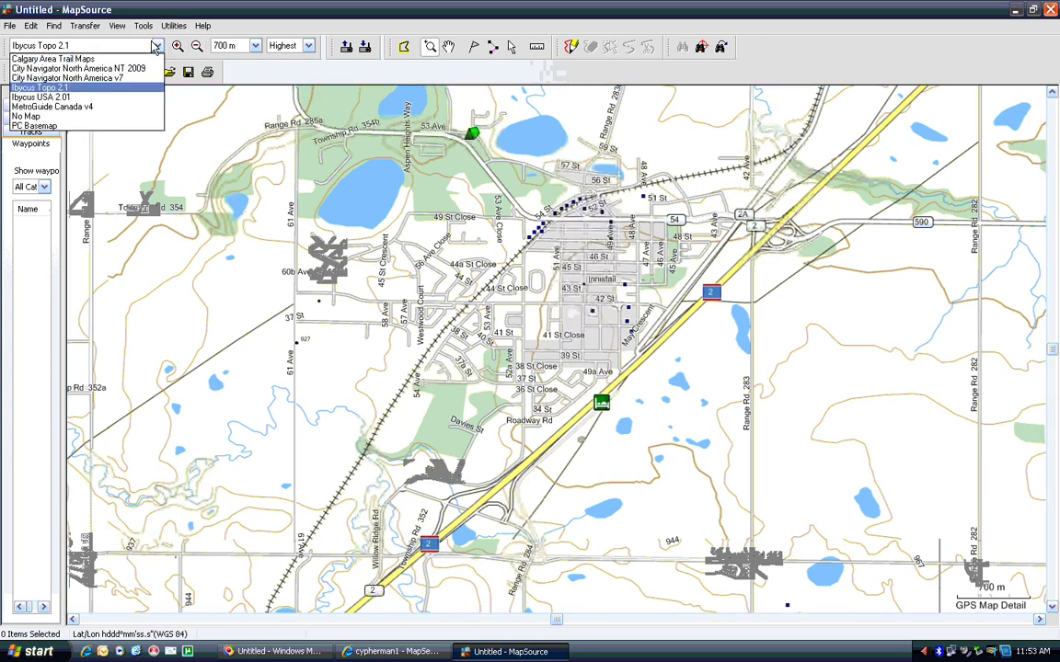
pyautogui.click(181, 18)
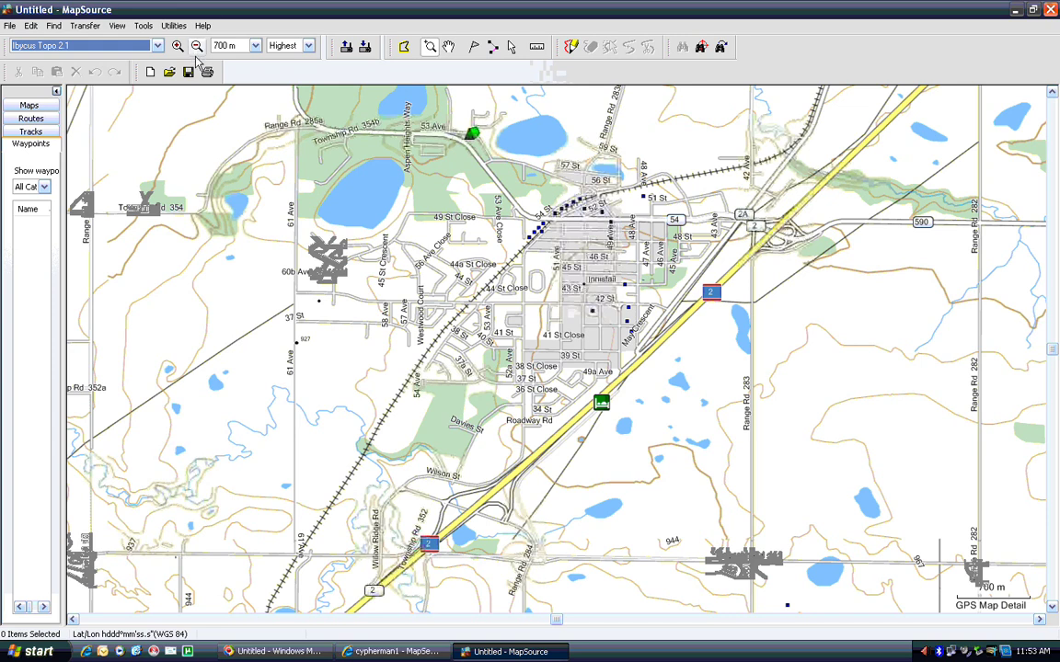
# Step: Zoom out to all of Canada, then examine southern Newfoundland's coast and roads at the 30 km scale
pyautogui.click(53, 26)
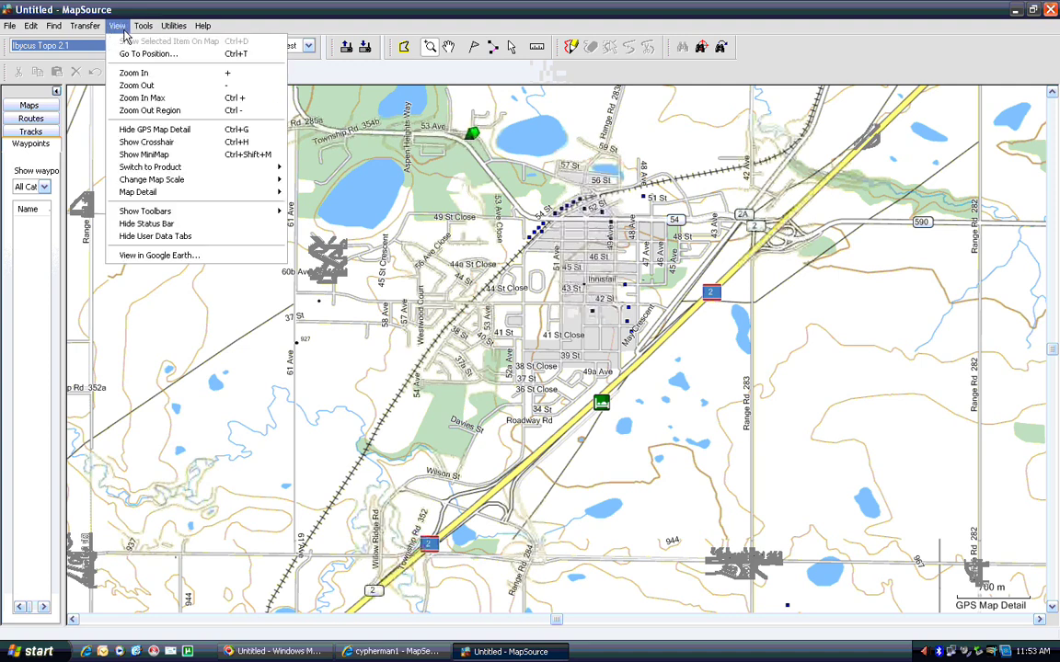
pyautogui.click(175, 110)
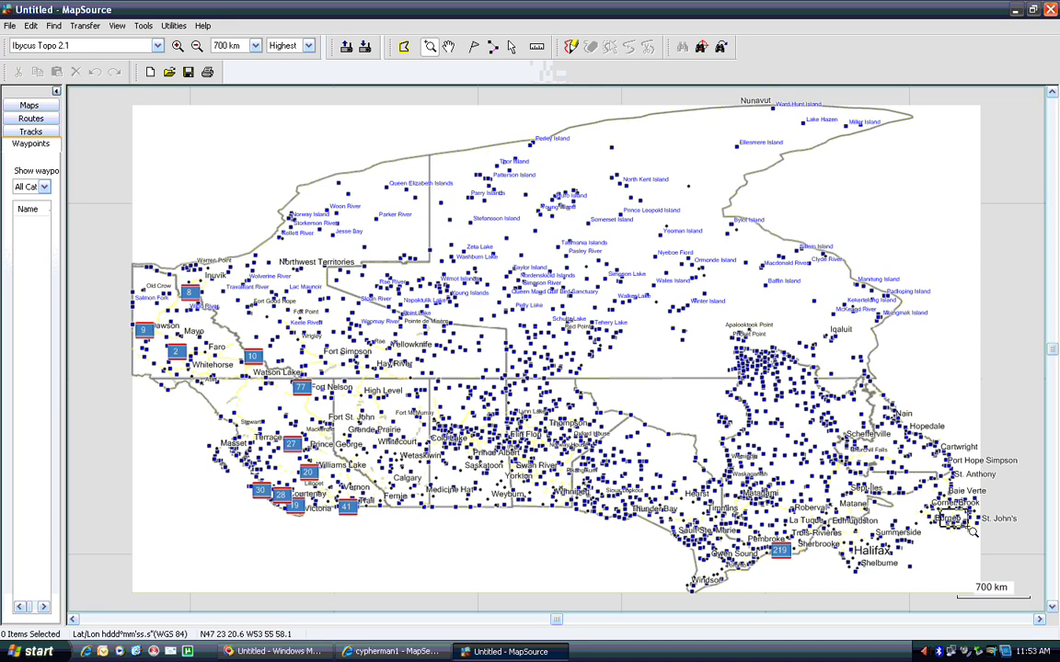
pyautogui.moveTo(938, 504); pyautogui.dragTo(969, 534)
pyautogui.moveTo(968, 533); pyautogui.dragTo(966, 534)
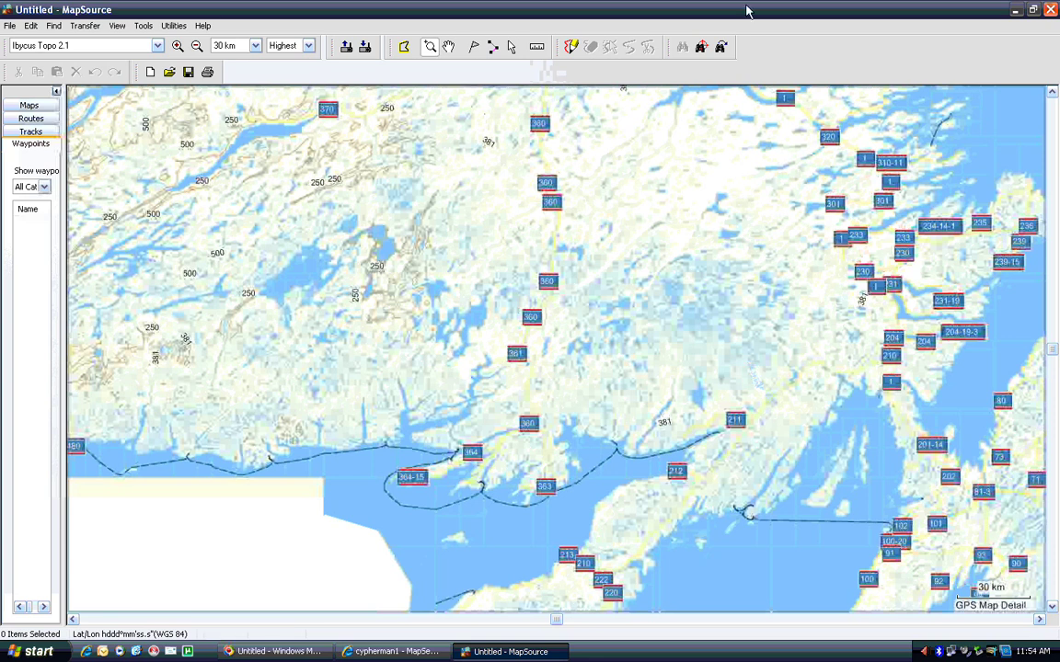
# Step: Close MapSource and open the Program Files folder on the C: drive
pyautogui.click(1052, 10)
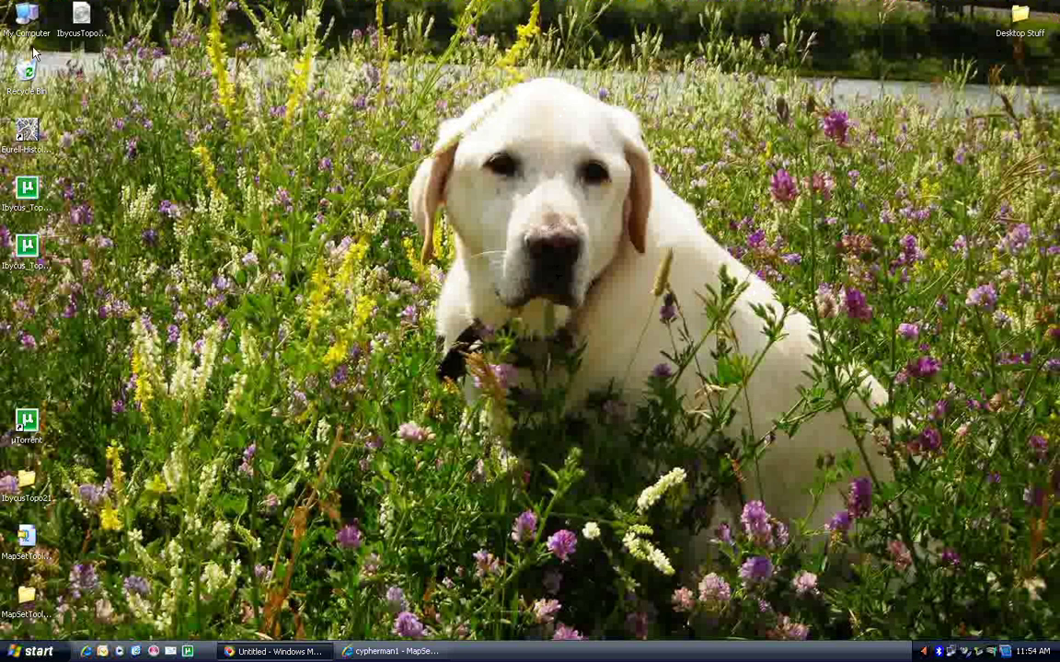
pyautogui.doubleClick(26, 17)
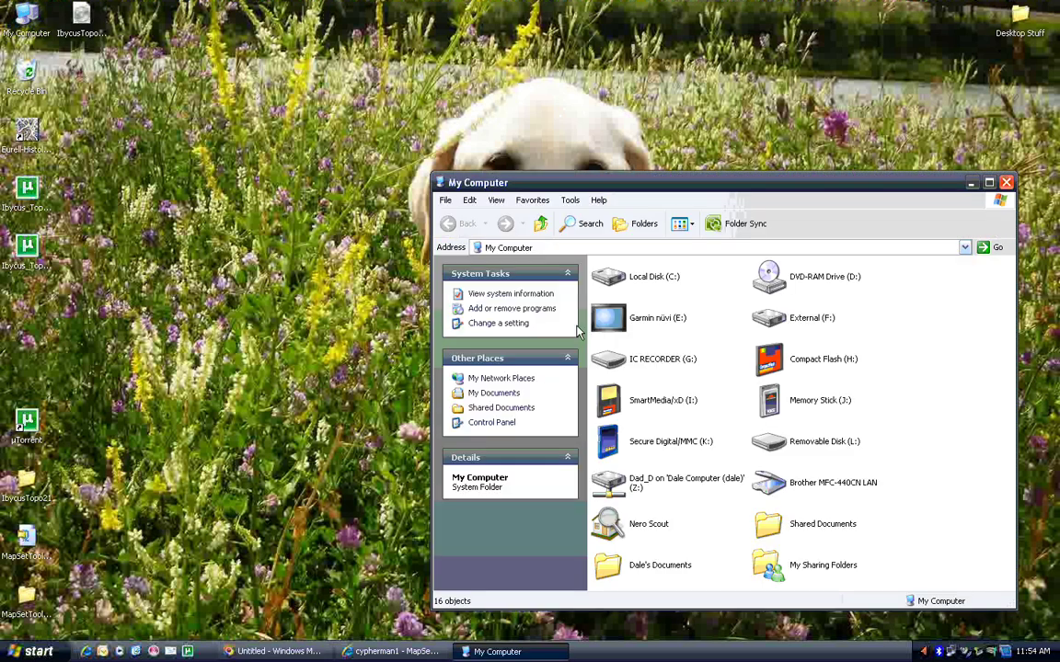
pyautogui.doubleClick(644, 276)
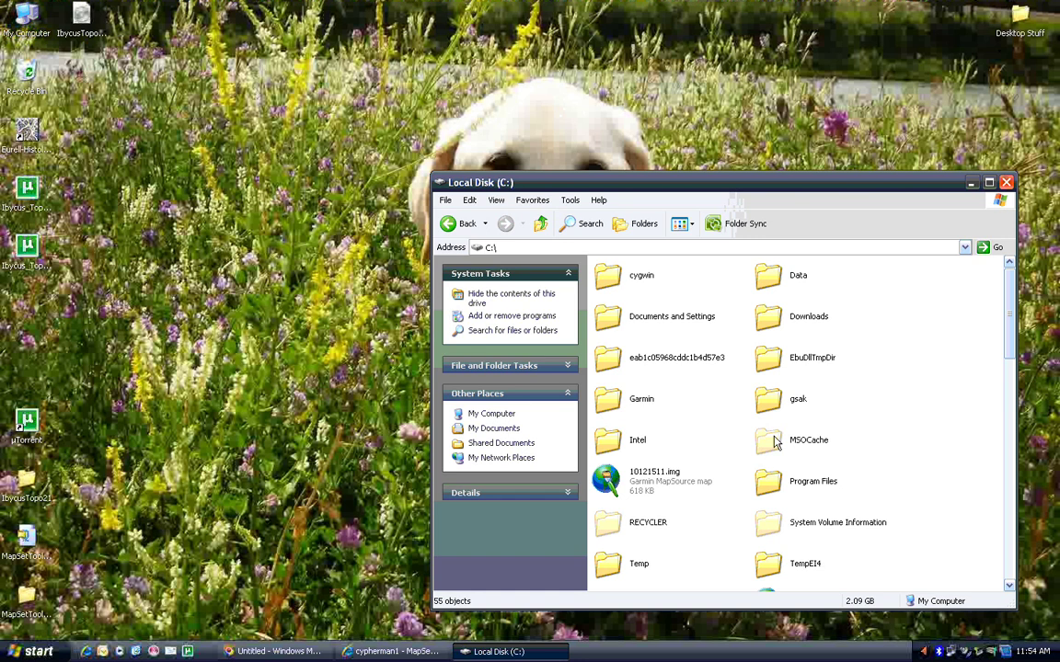
pyautogui.doubleClick(766, 481)
# Step: Look through Program Files for the installed map folders and open the IbycusTopo folder
pyautogui.scroll(-3, 721, 482)
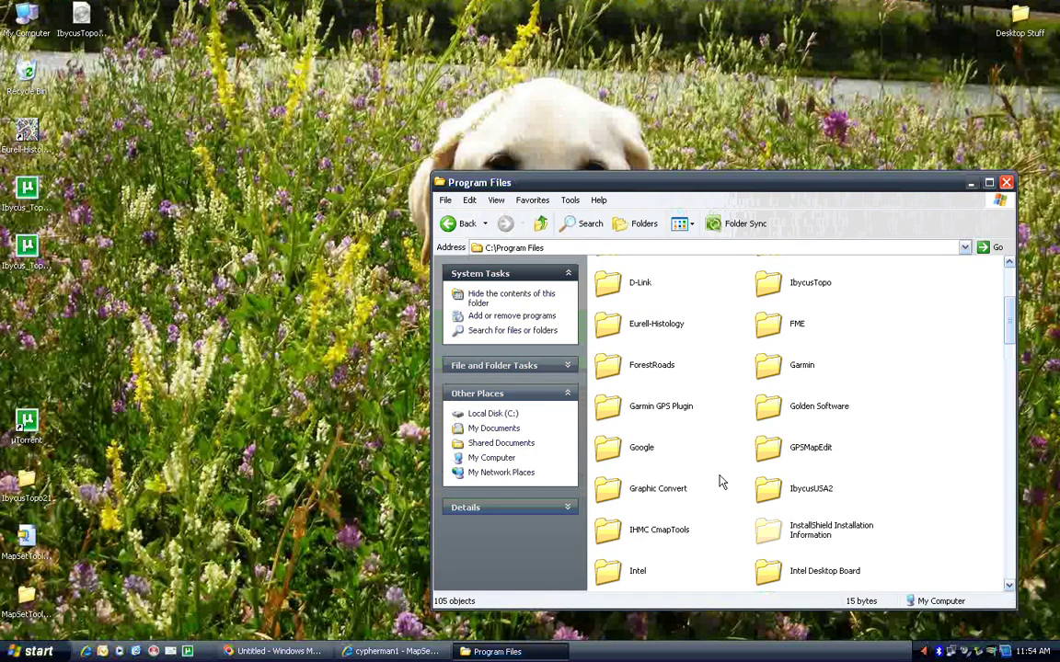
pyautogui.scroll(-5, 713, 477)
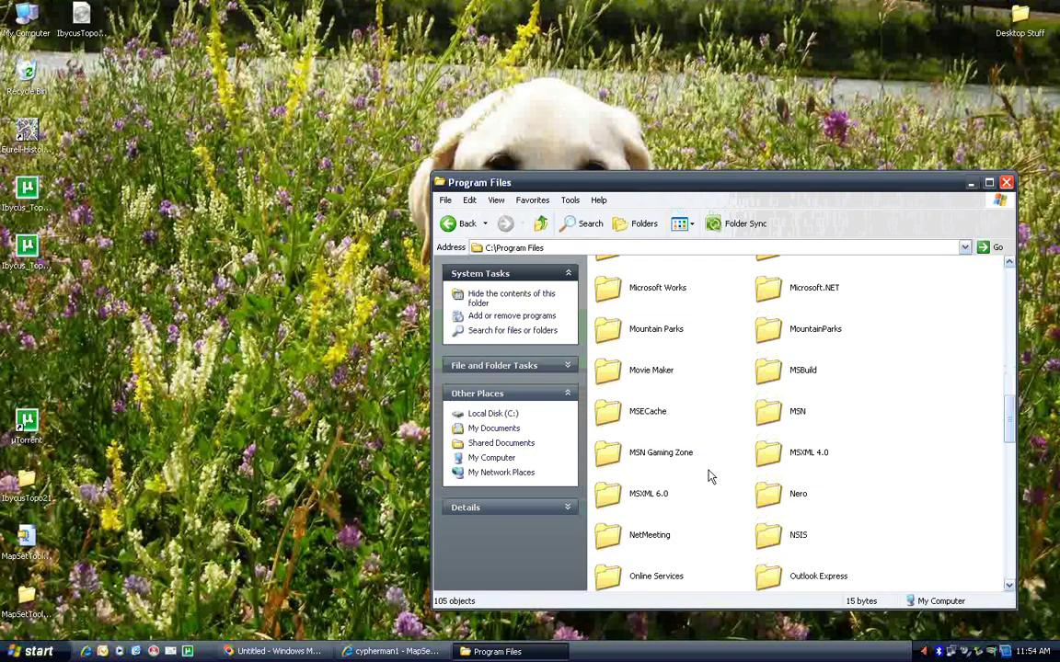
pyautogui.scroll(5, 708, 475)
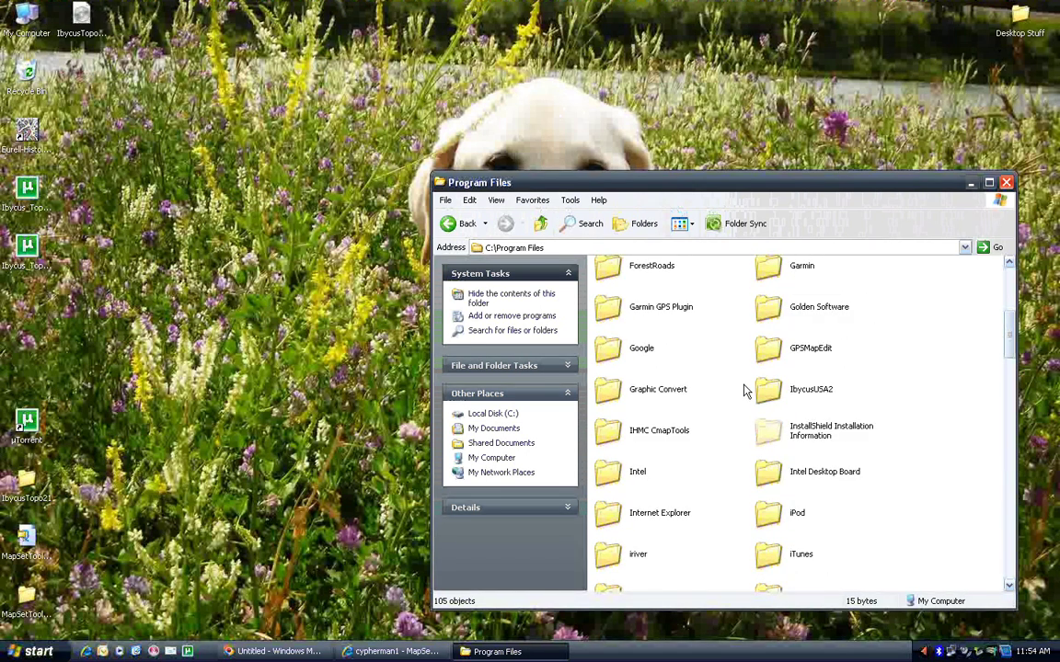
pyautogui.scroll(4, 745, 391)
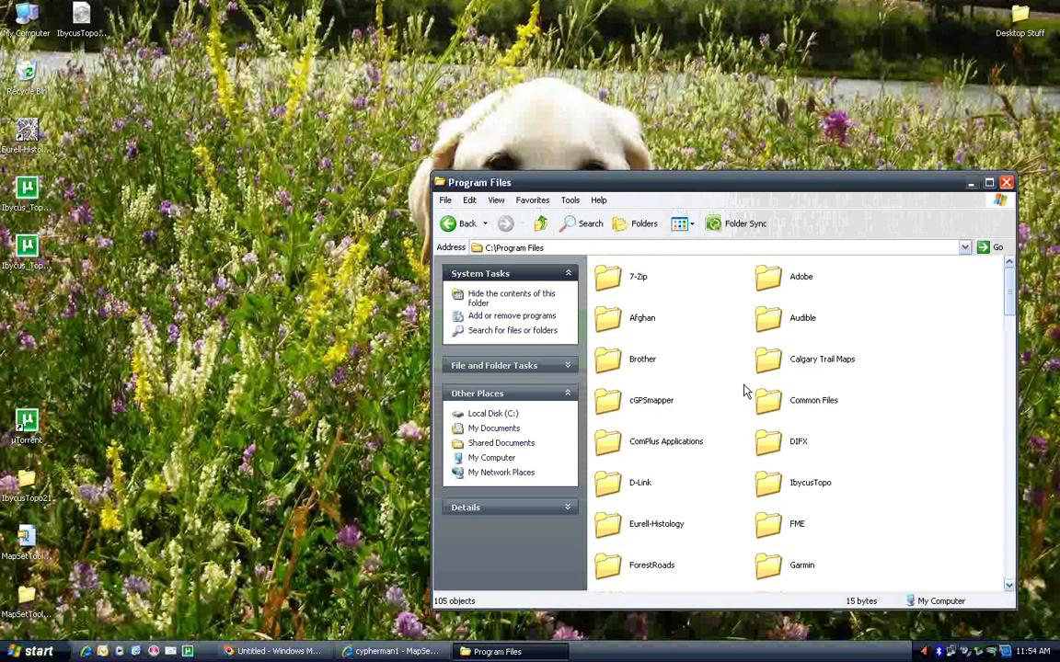
pyautogui.click(780, 488)
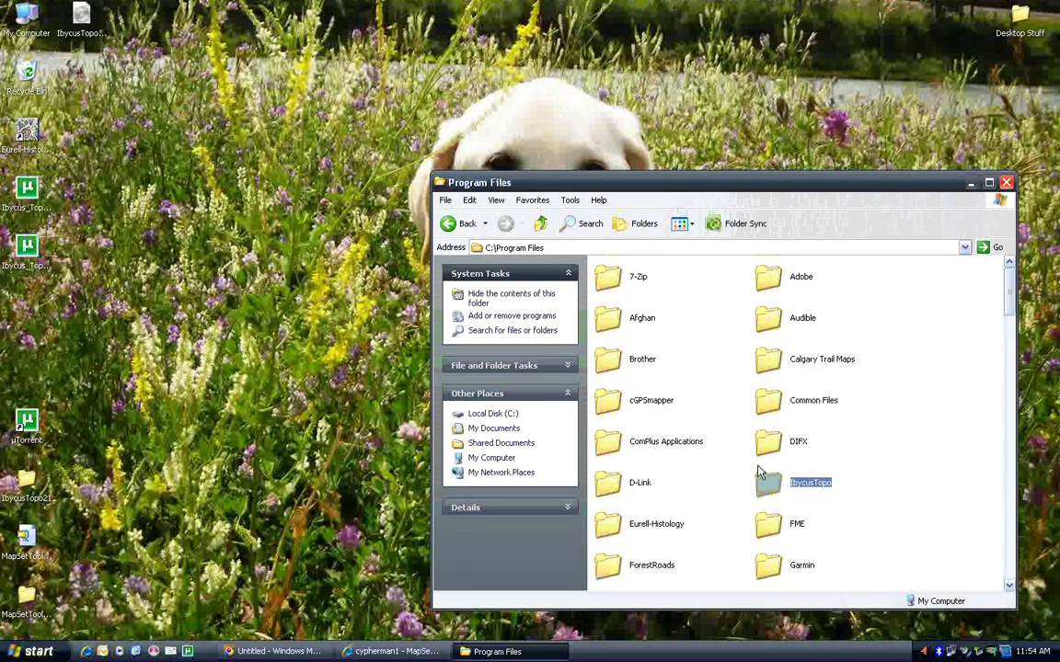
pyautogui.rightClick(771, 488)
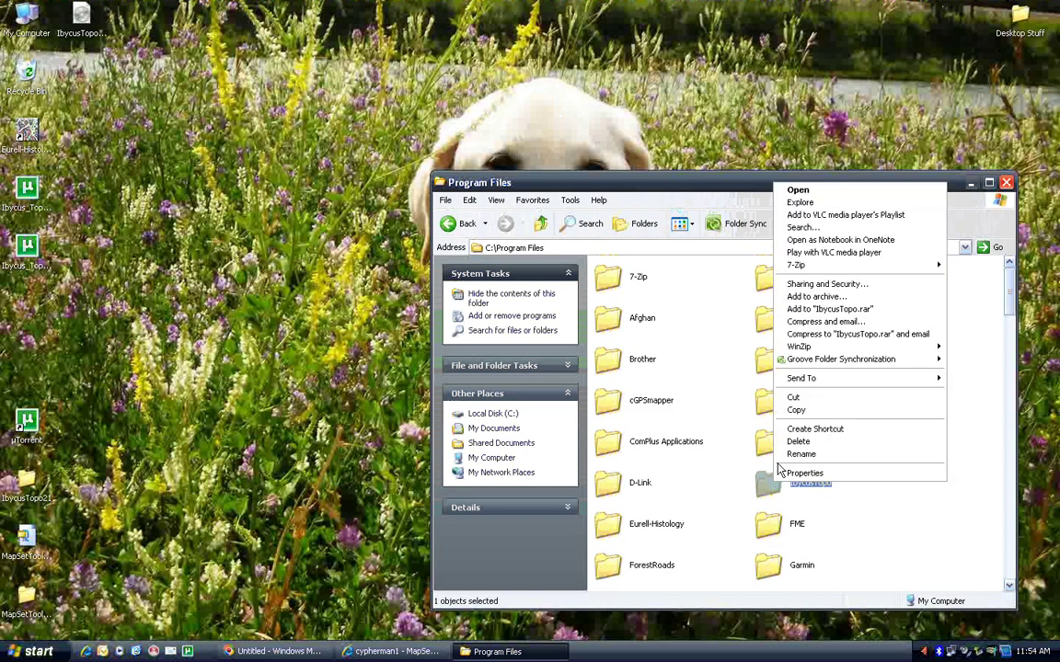
pyautogui.click(771, 190)
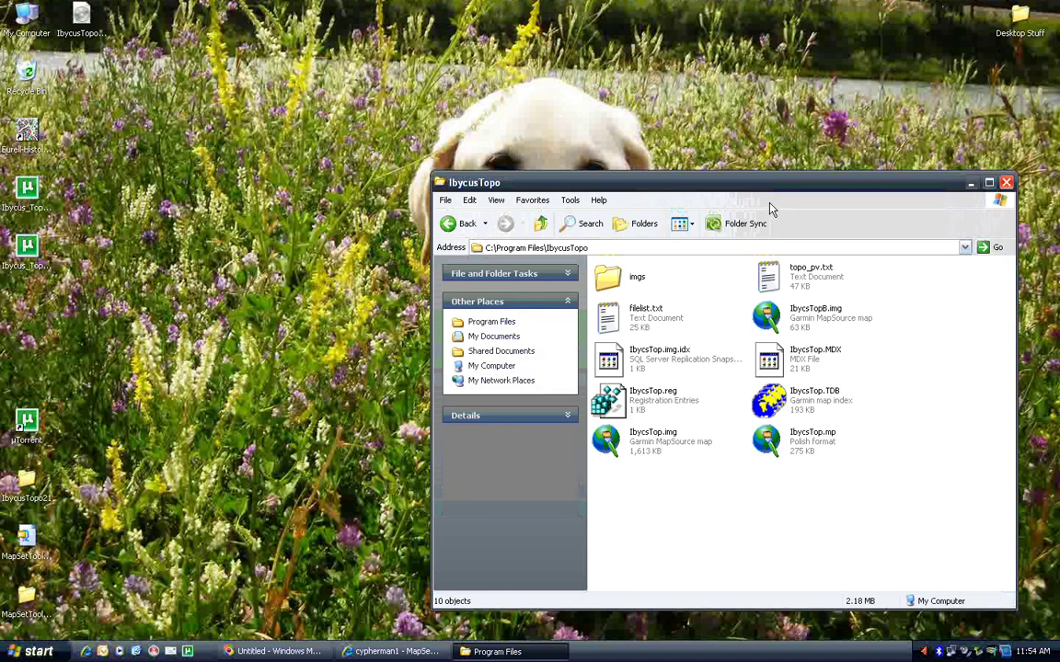
# Step: Open the imgs subfolder of IbycusTopo to view its map image files
pyautogui.rightClick(630, 281)
pyautogui.click(930, 504)
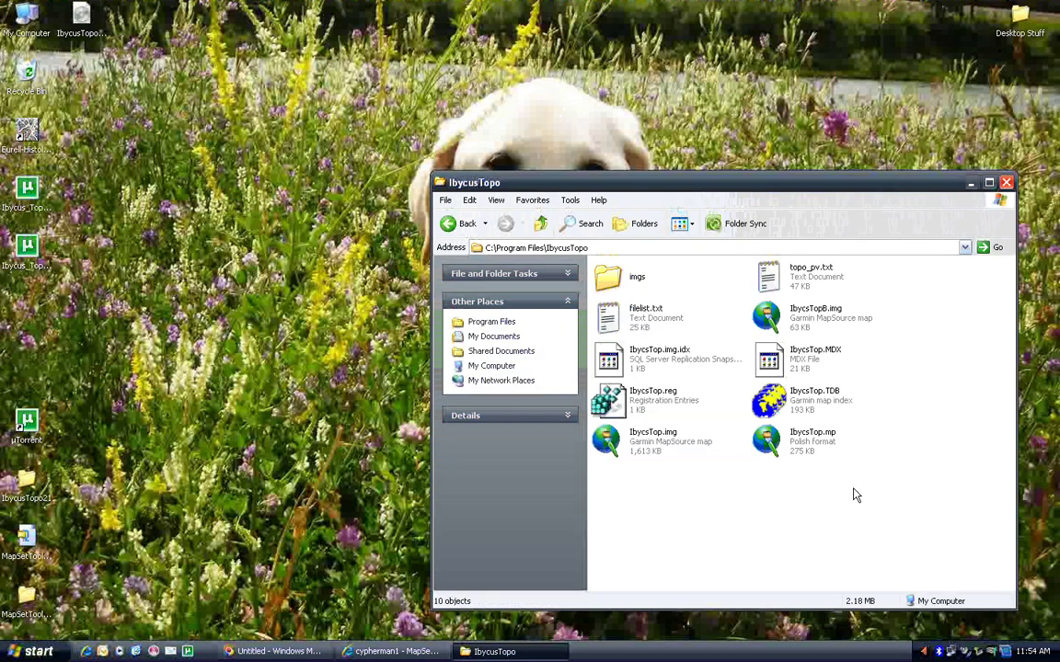
pyautogui.rightClick(630, 276)
pyautogui.click(652, 283)
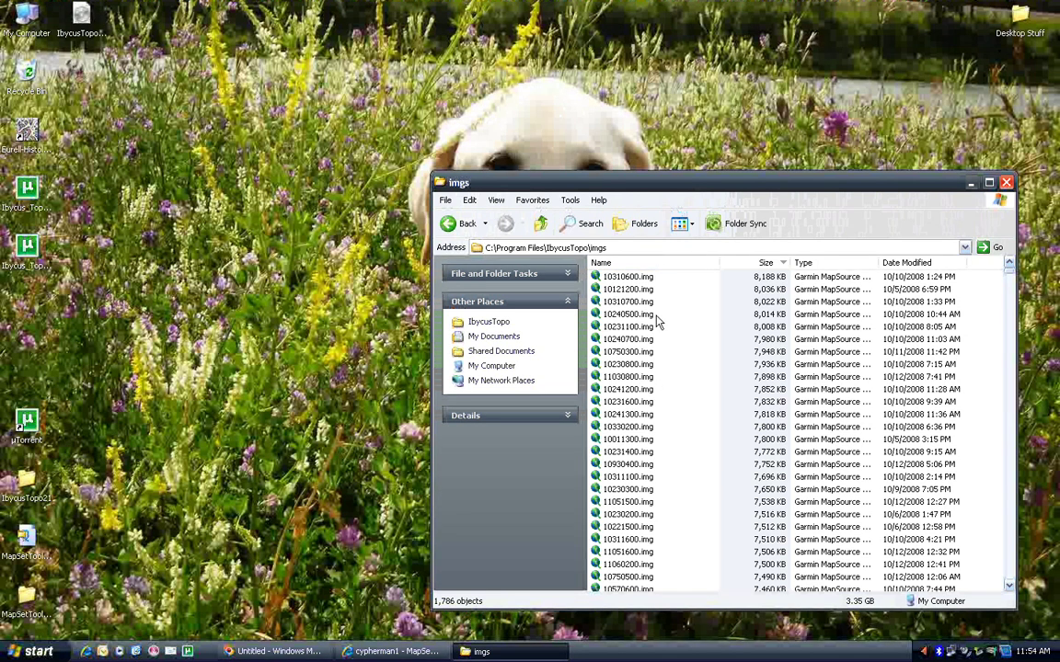
# Step: Return to the IbycusTopo folder and examine the IbycsTop.img, IbycsTop.TDB and IbycsTop.MDX files
pyautogui.click(540, 226)
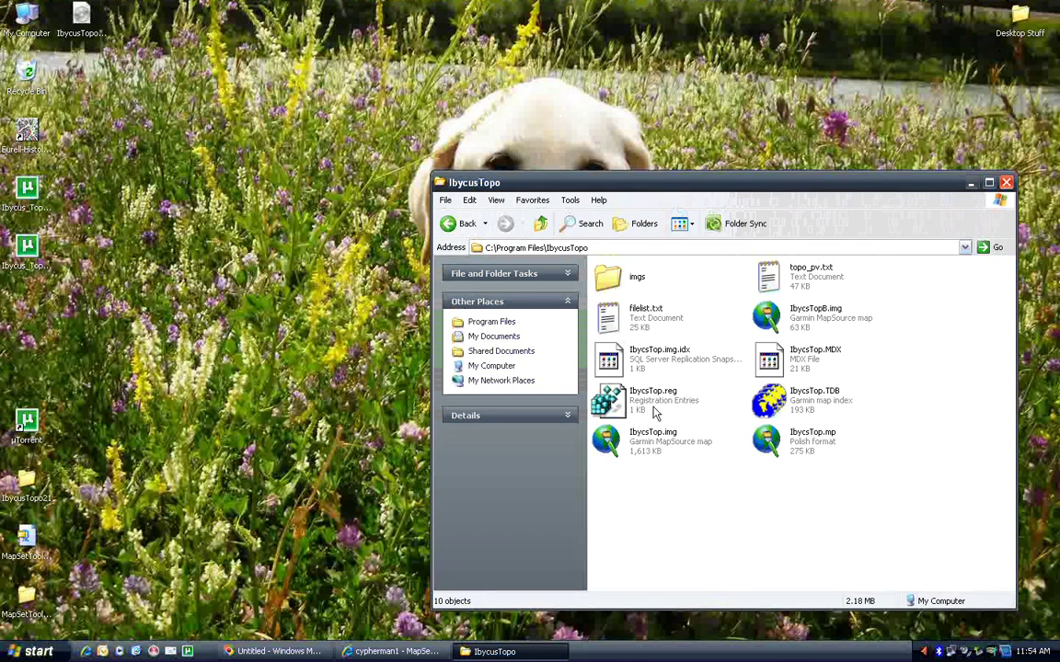
pyautogui.click(650, 443)
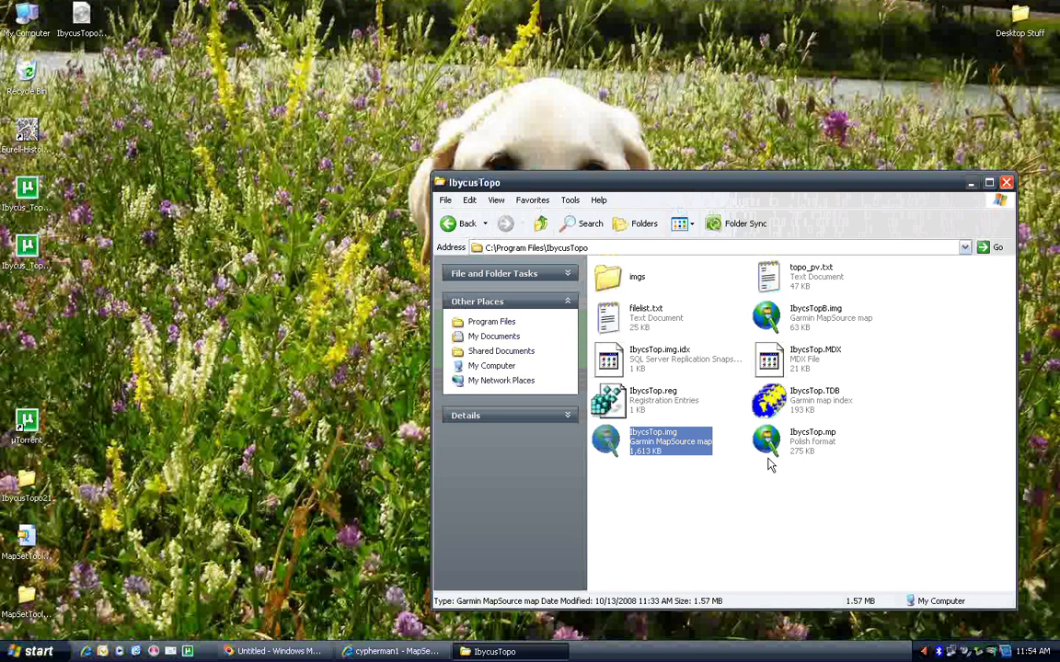
pyautogui.click(808, 397)
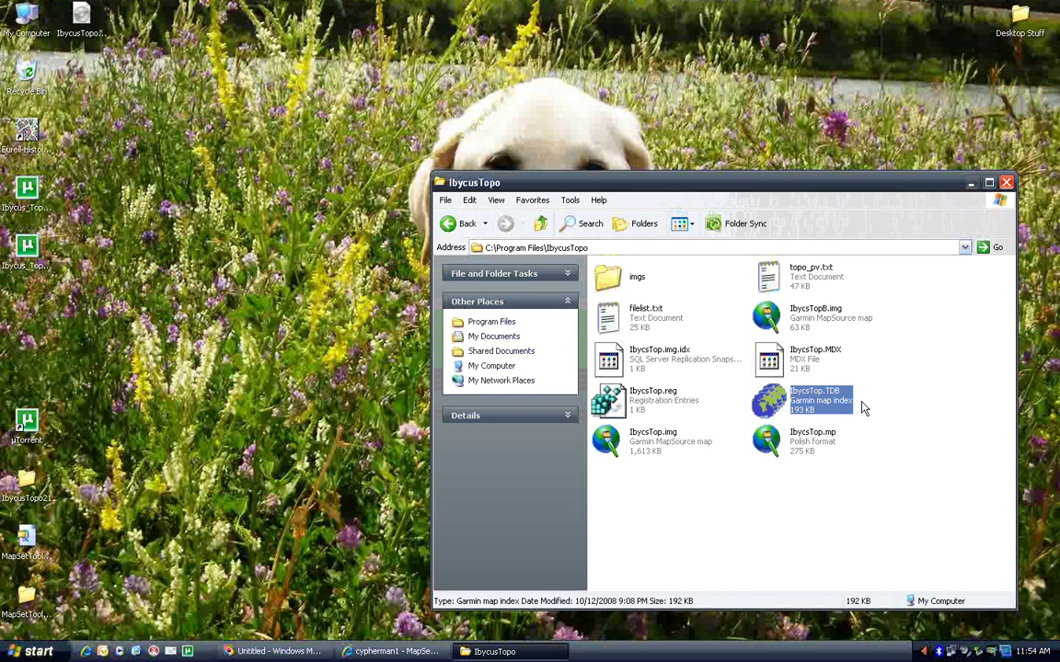
pyautogui.click(768, 364)
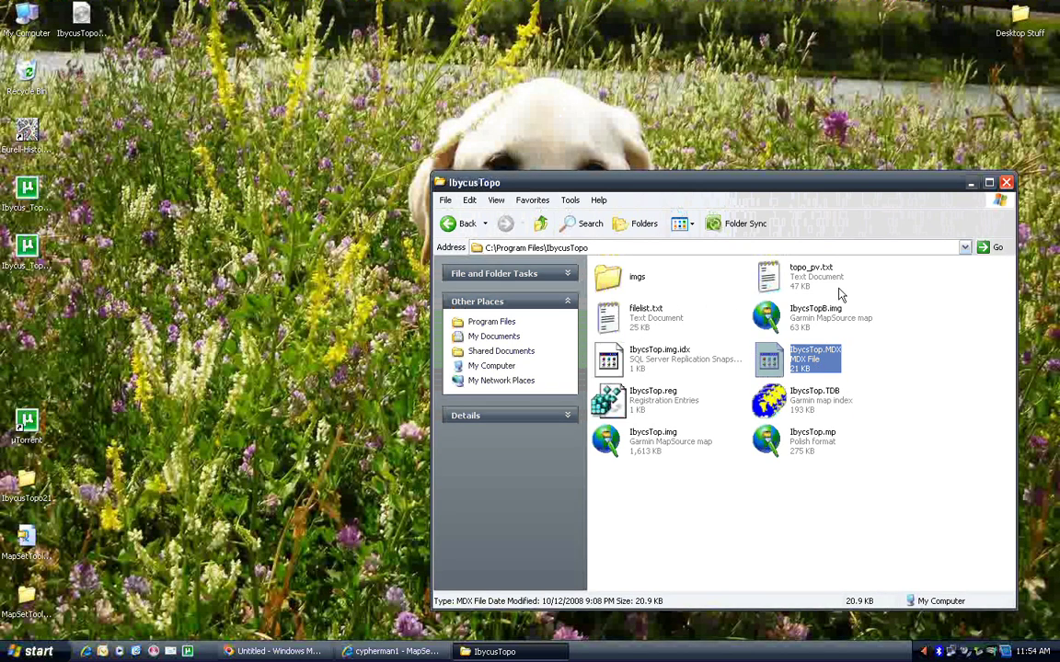
# Step: Go back up to Program Files, look through its installed map folders, and reopen the IbycusTopo folder
pyautogui.click(540, 224)
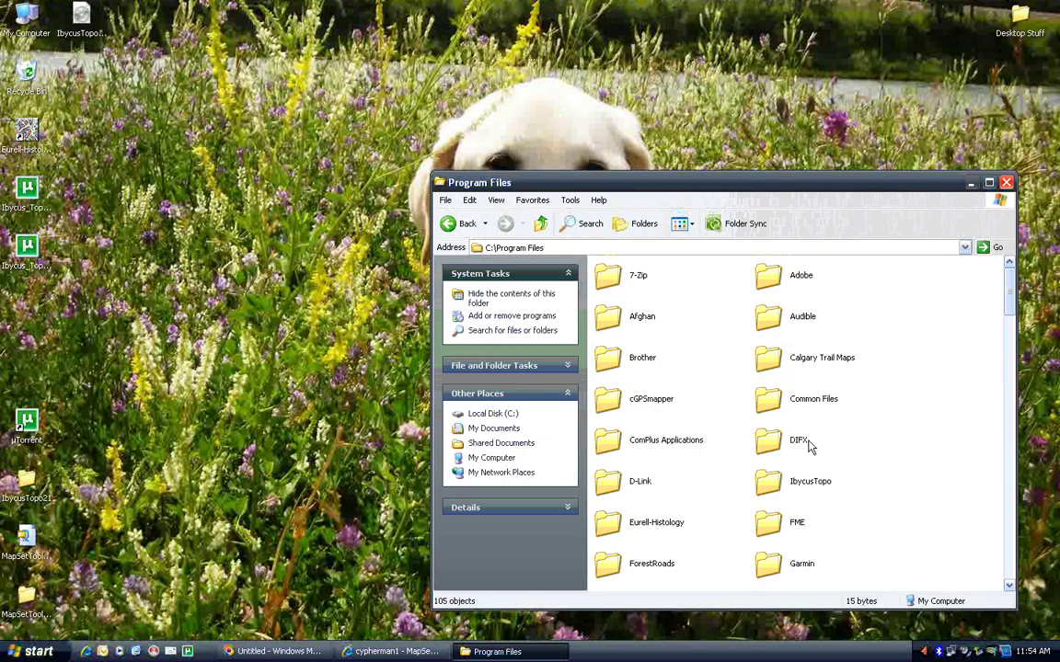
pyautogui.scroll(-3, 808, 445)
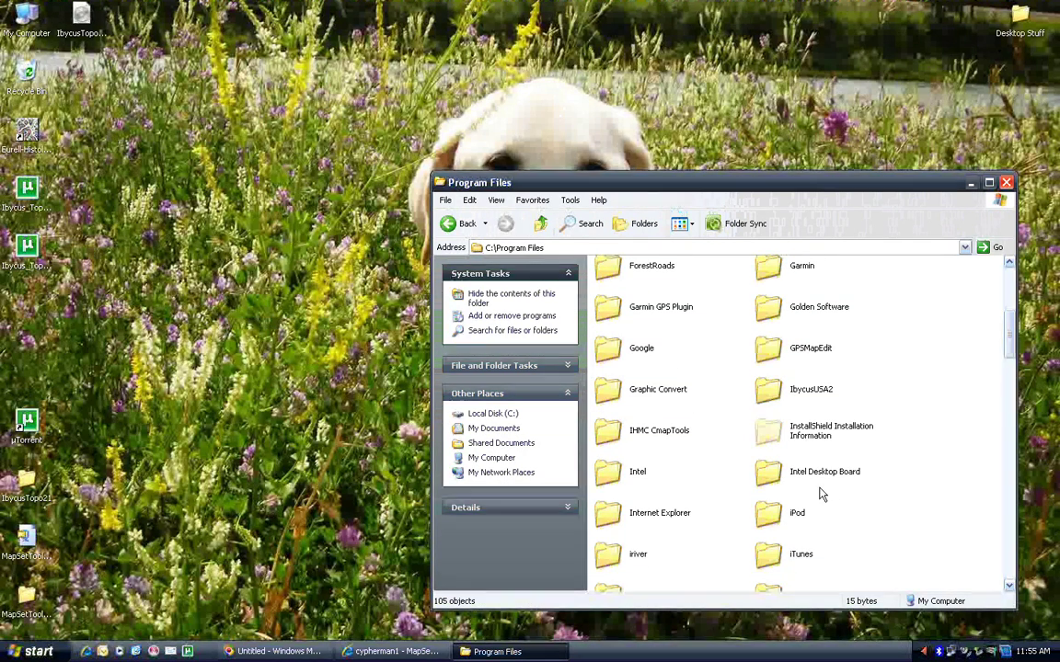
pyautogui.scroll(-5, 819, 493)
pyautogui.scroll(8, 816, 494)
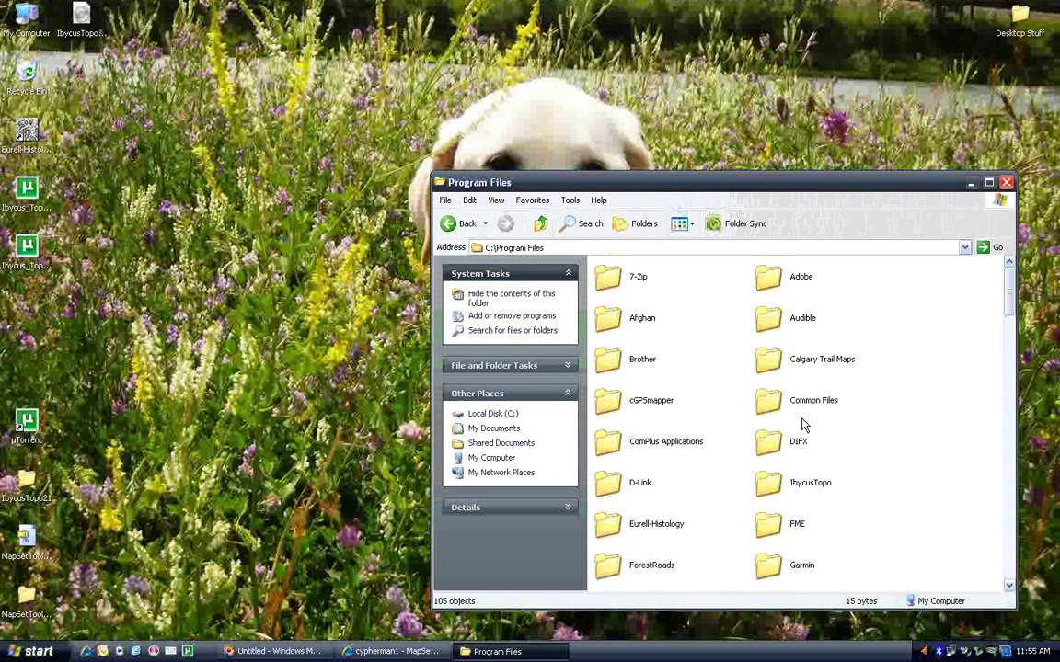
pyautogui.click(790, 482)
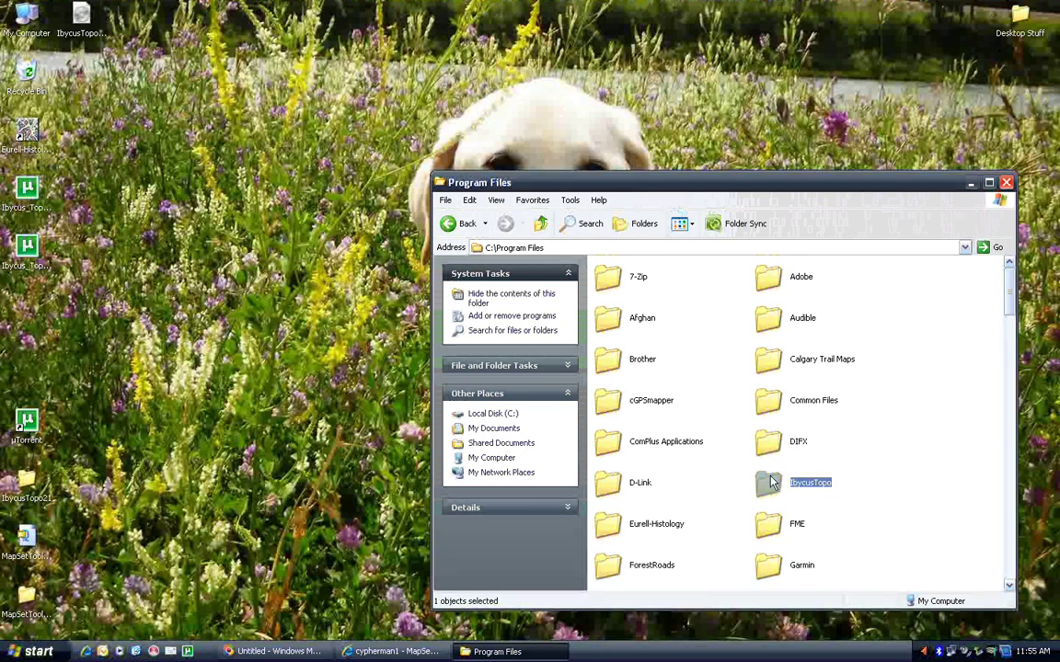
pyautogui.rightClick(773, 478)
pyautogui.click(796, 183)
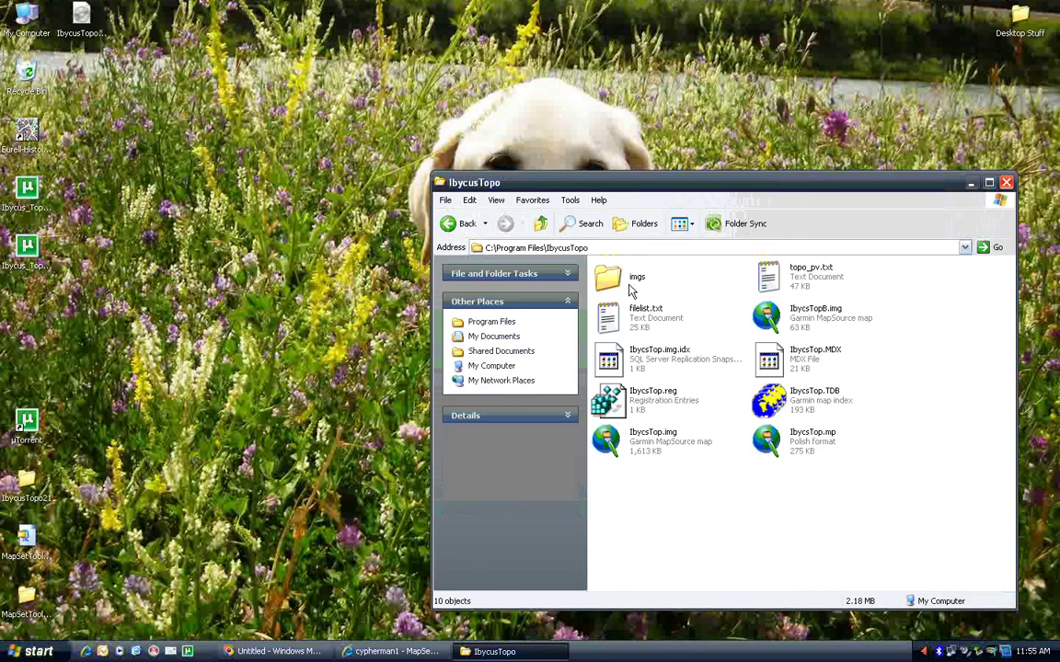
# Step: Open the imgs subfolder, examine its map image files from largest to smaller sizes, and select 10821012.img
pyautogui.doubleClick(649, 276)
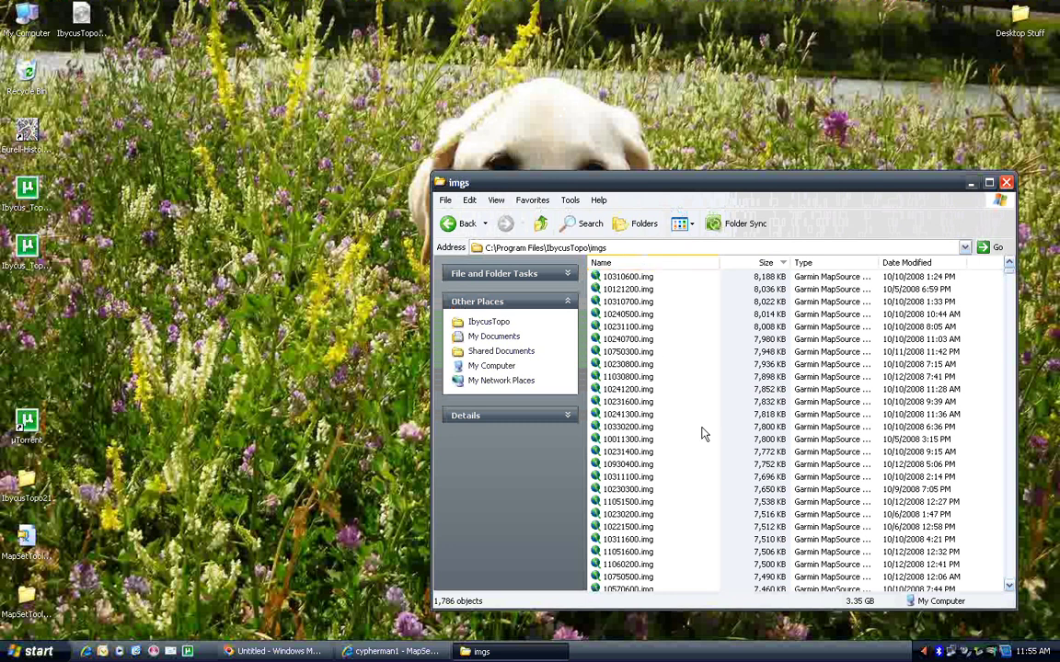
pyautogui.scroll(-5, 680, 437)
pyautogui.scroll(-3, 676, 438)
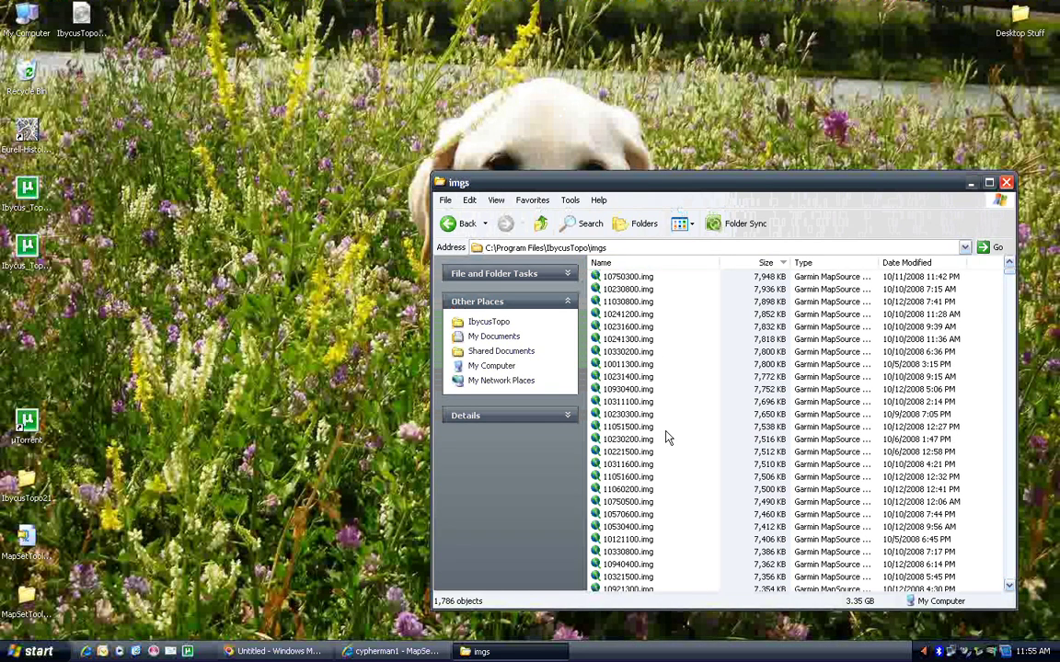
pyautogui.scroll(-20, 662, 428)
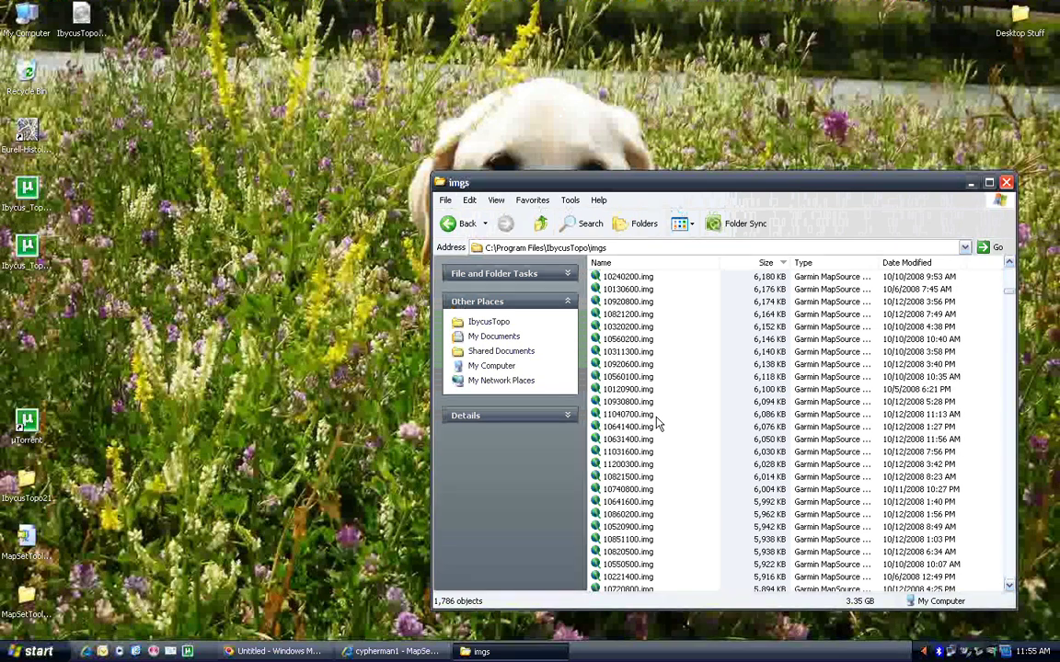
pyautogui.scroll(-4, 667, 423)
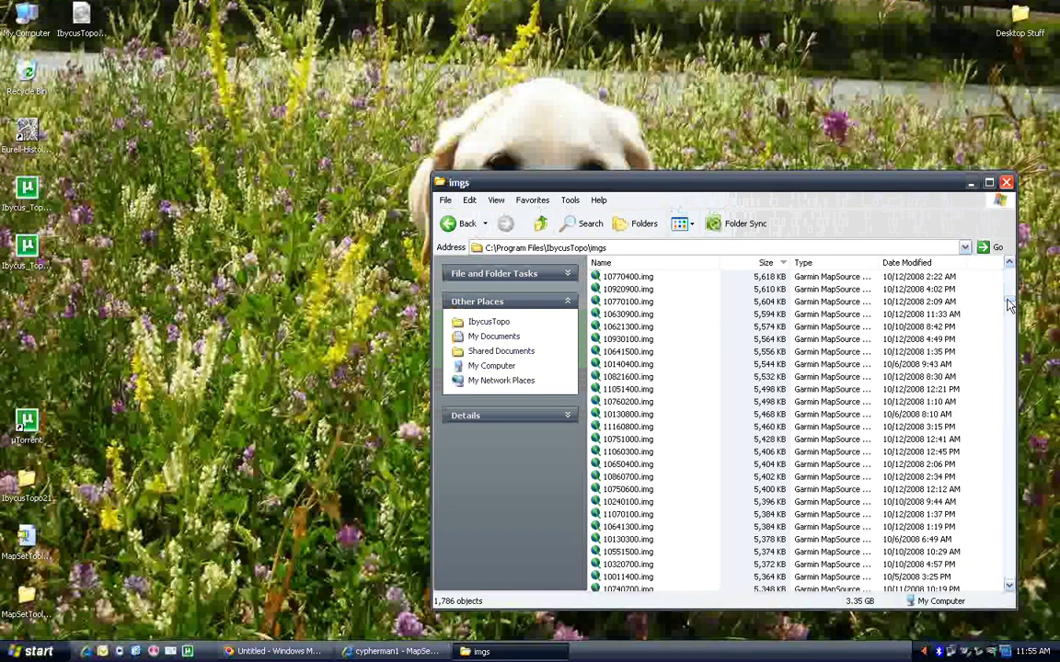
pyautogui.moveTo(1010, 295); pyautogui.dragTo(1008, 441)
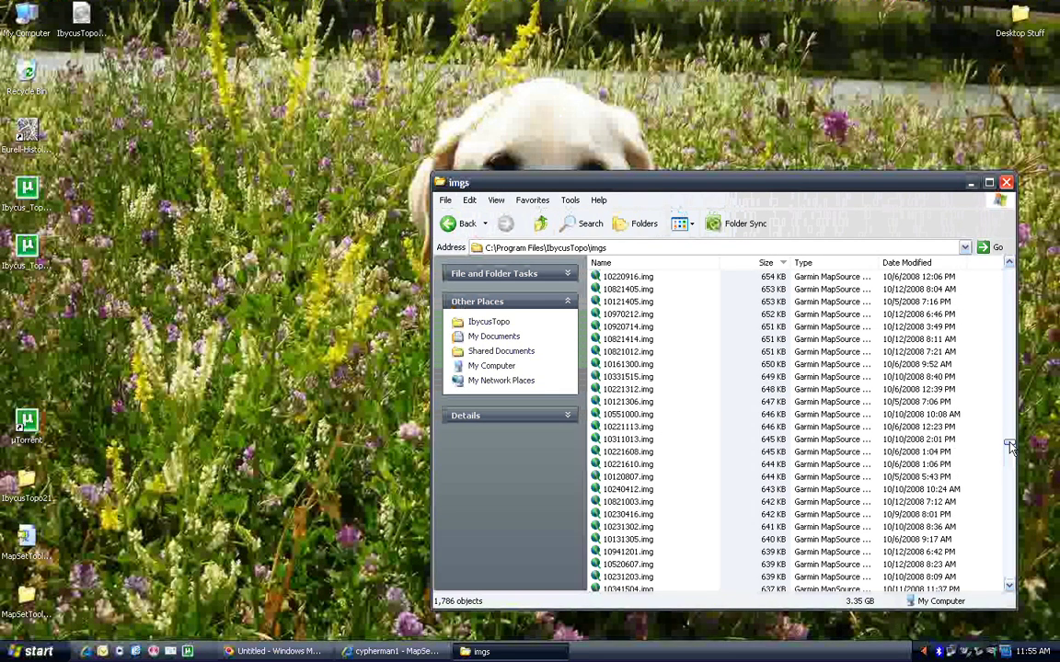
pyautogui.click(629, 354)
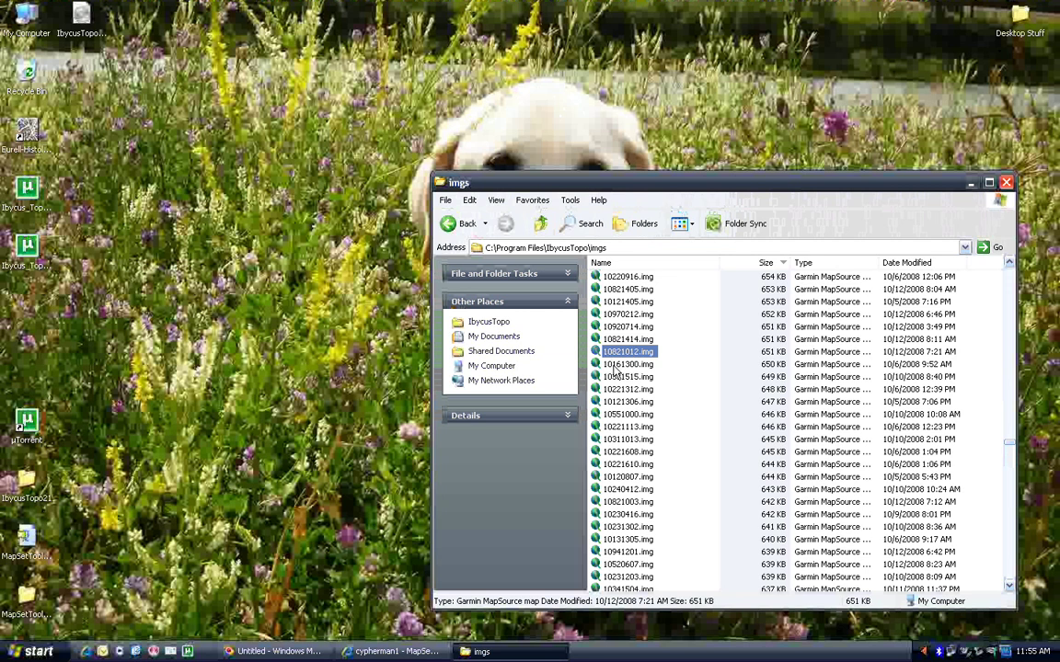